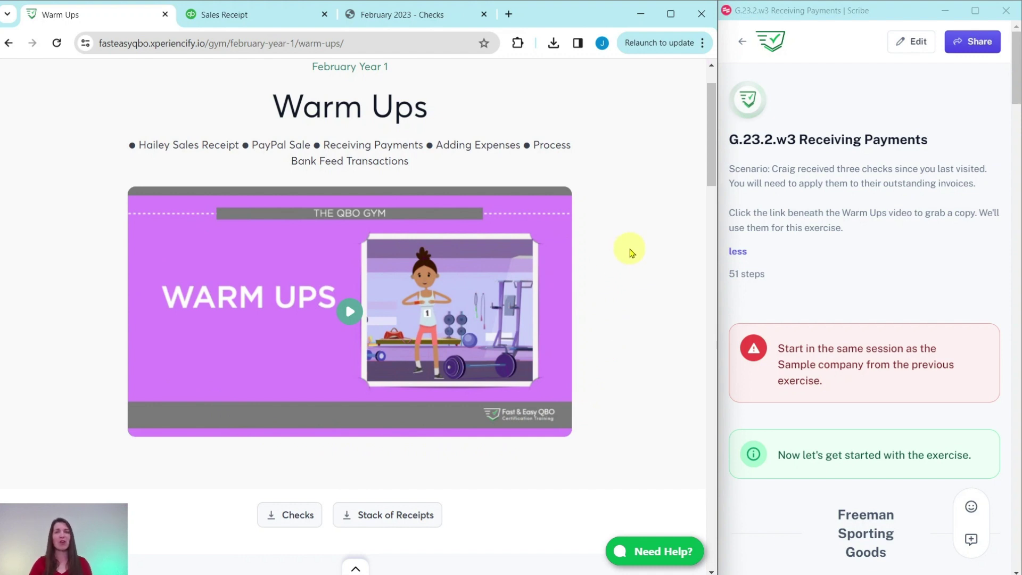
Look through the Warm Ups lesson page, covering the quiz and the hands-on practice exercises
{"action": "scroll", "coordinate": [634, 252], "scroll_direction": "down", "scroll_amount": 10}
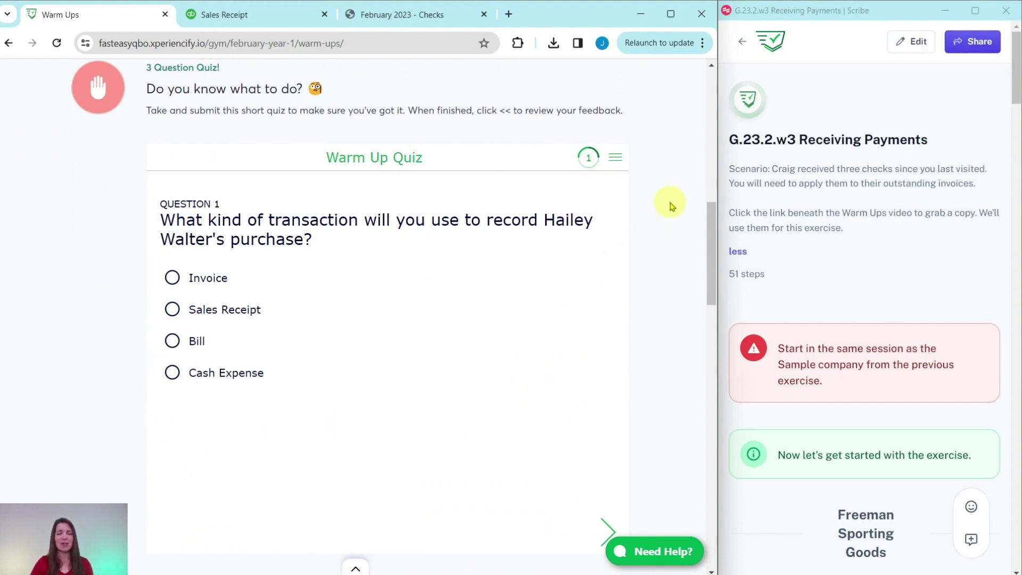
{"action": "scroll", "coordinate": [672, 206], "scroll_direction": "down", "scroll_amount": 10}
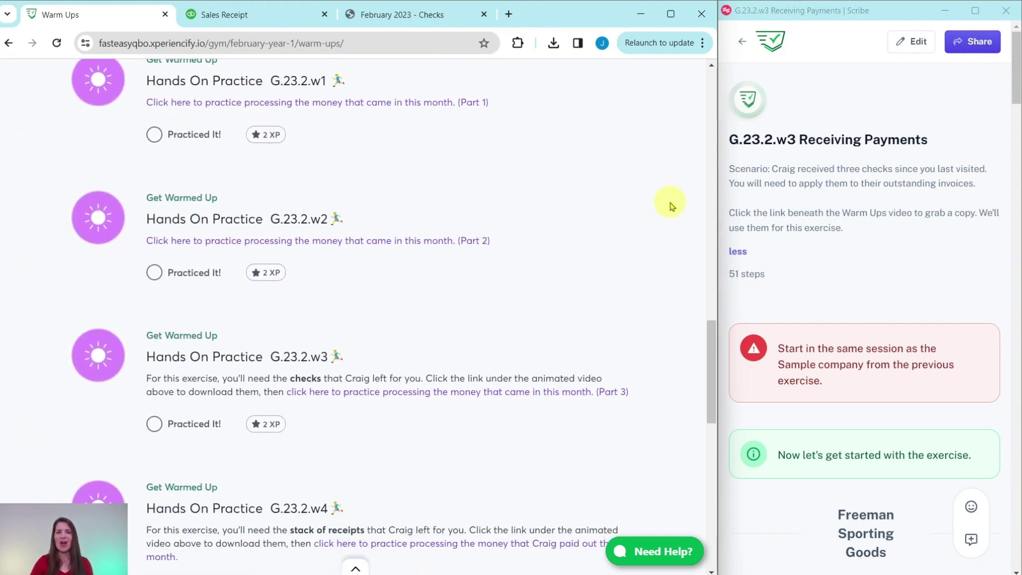
{"action": "scroll", "coordinate": [672, 206], "scroll_direction": "down", "scroll_amount": 1}
{"action": "scroll", "coordinate": [662, 206], "scroll_direction": "down", "scroll_amount": 6}
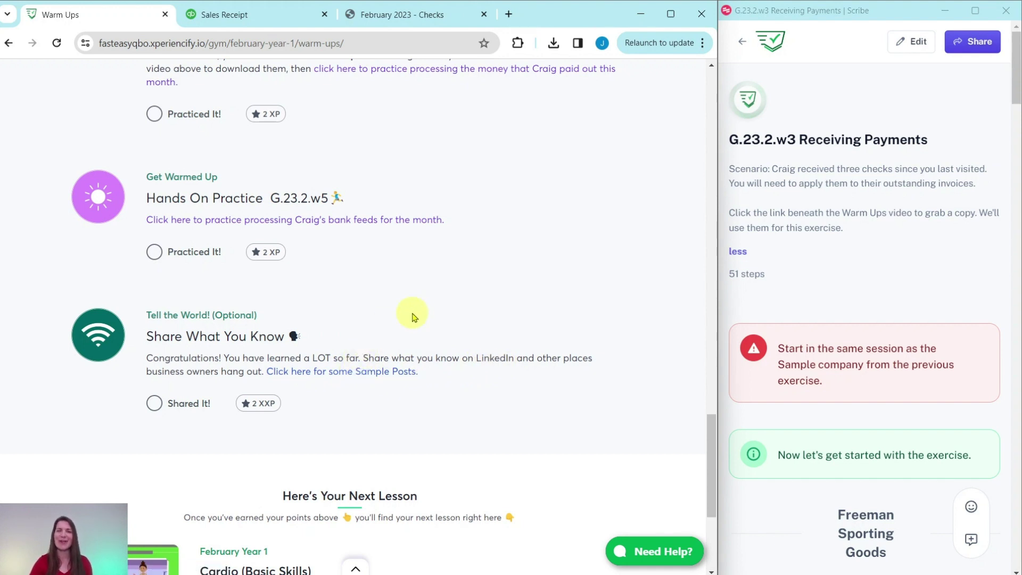
{"action": "scroll", "coordinate": [415, 318], "scroll_direction": "up", "scroll_amount": 6}
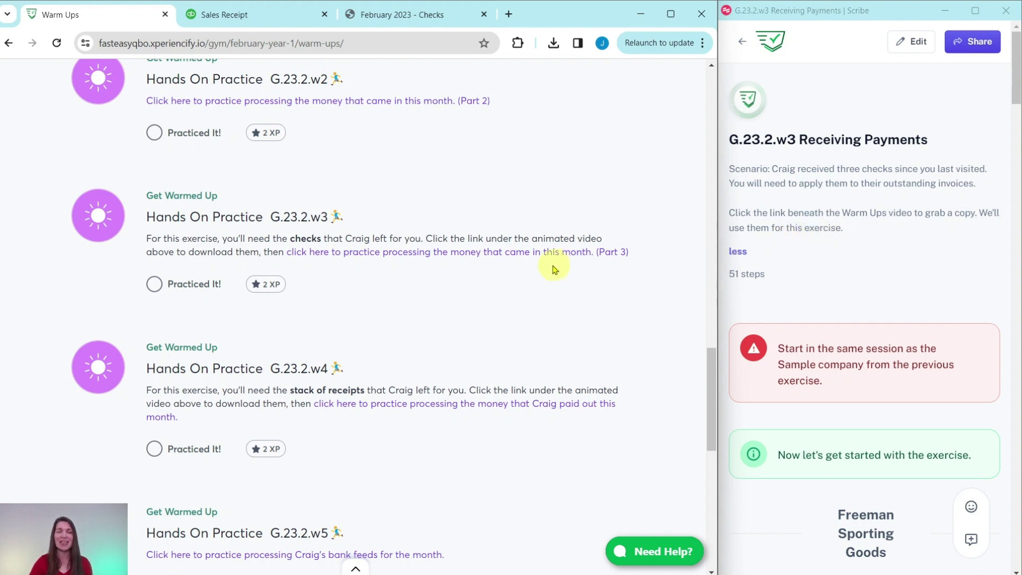
{"action": "scroll", "coordinate": [463, 273], "scroll_direction": "up", "scroll_amount": 12}
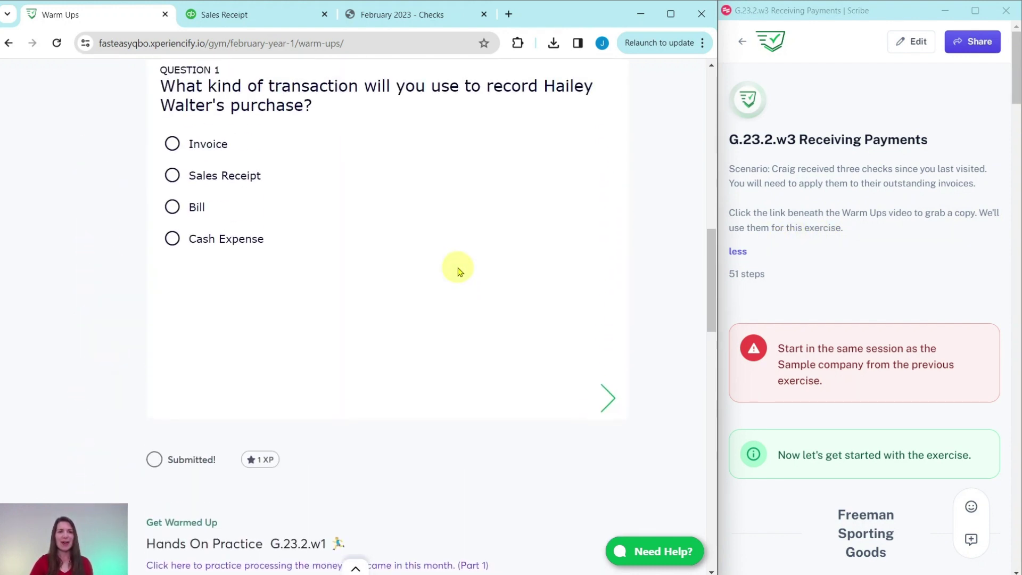
{"action": "scroll", "coordinate": [463, 266], "scroll_direction": "up", "scroll_amount": 10}
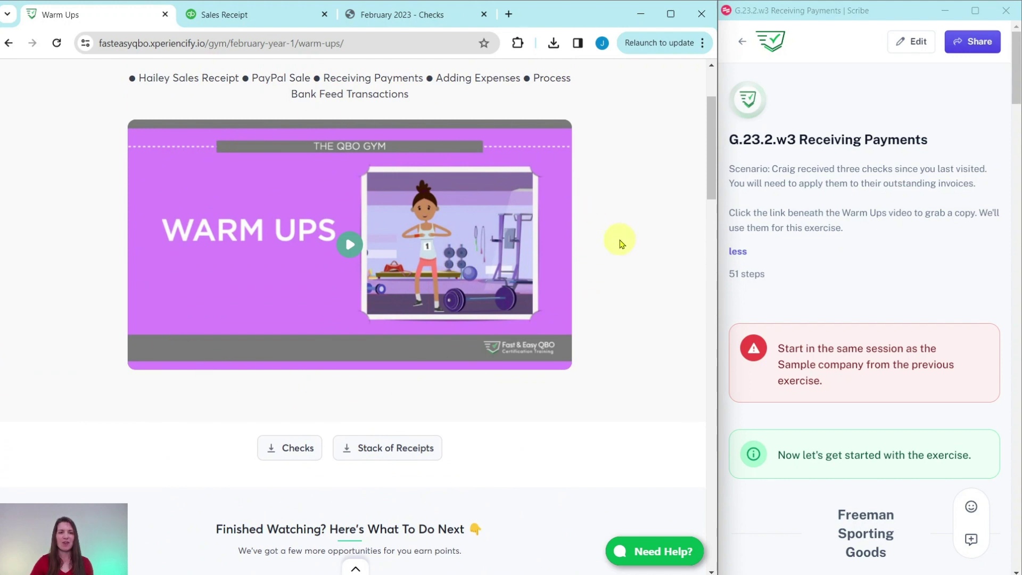
Open the "February 2023 - Checks" PDF and look through the sample checks for Craig's Landscaping
{"action": "scroll", "coordinate": [619, 243], "scroll_direction": "down", "scroll_amount": 4}
{"action": "left_click", "coordinate": [285, 248]}
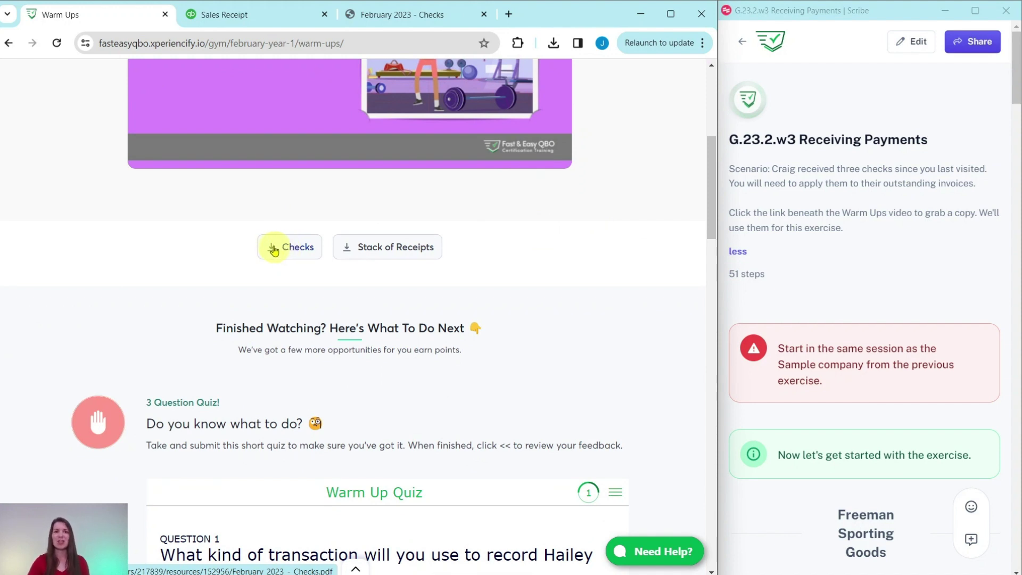
{"action": "left_click", "coordinate": [392, 18]}
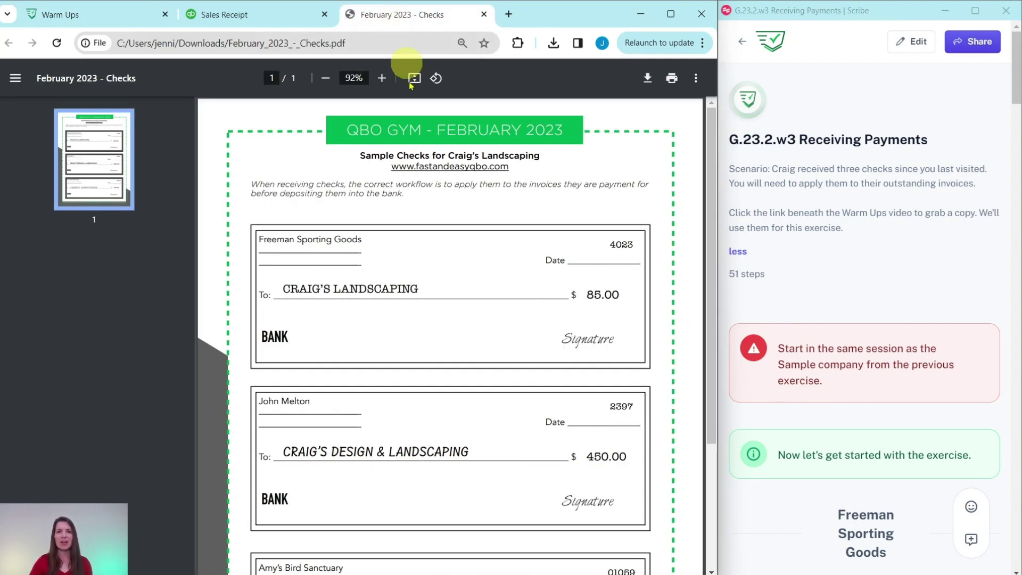
{"action": "scroll", "coordinate": [564, 285], "scroll_direction": "down", "scroll_amount": 3}
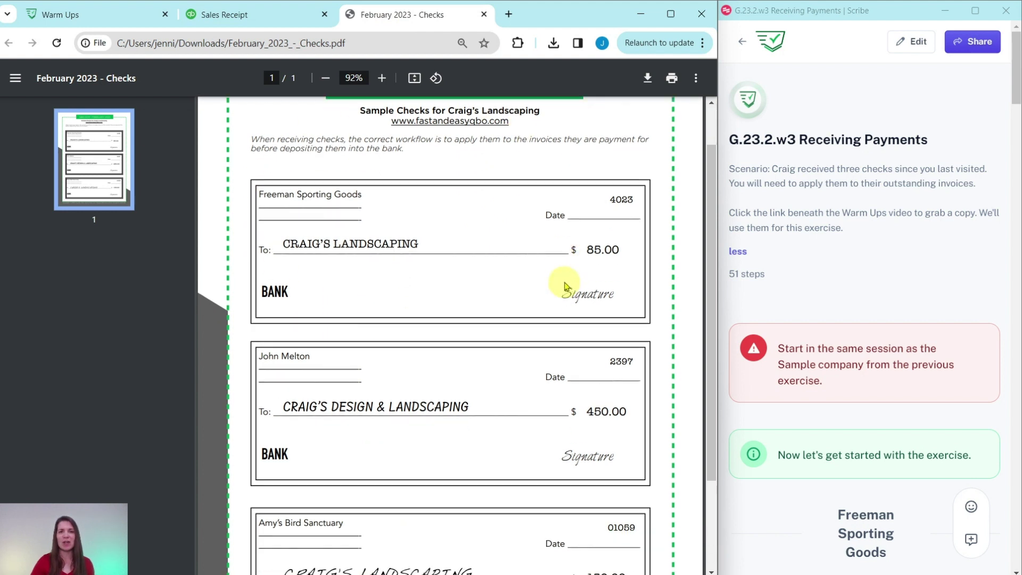
{"action": "scroll", "coordinate": [571, 365], "scroll_direction": "up", "scroll_amount": 3}
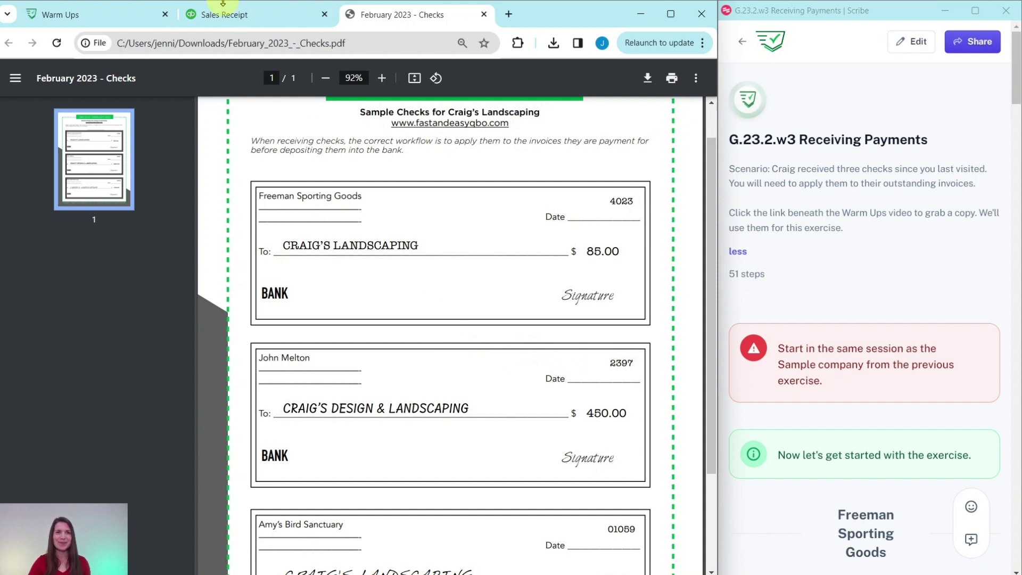
Read the opening instructions of the Receiving Payments guide and switch to the QuickBooks sample company
{"action": "scroll", "coordinate": [833, 231], "scroll_direction": "down", "scroll_amount": 4}
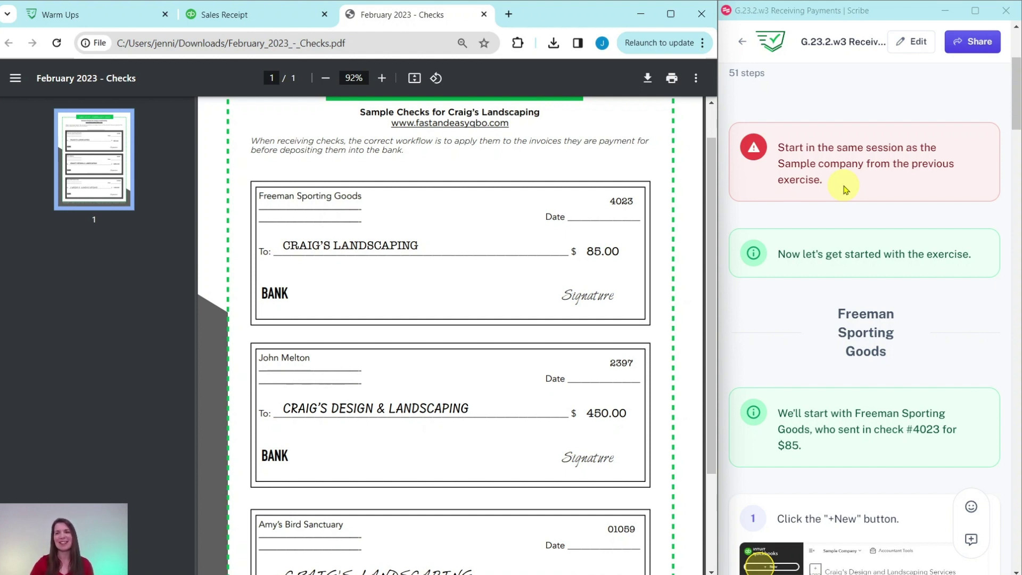
{"action": "scroll", "coordinate": [846, 190], "scroll_direction": "down", "scroll_amount": 4}
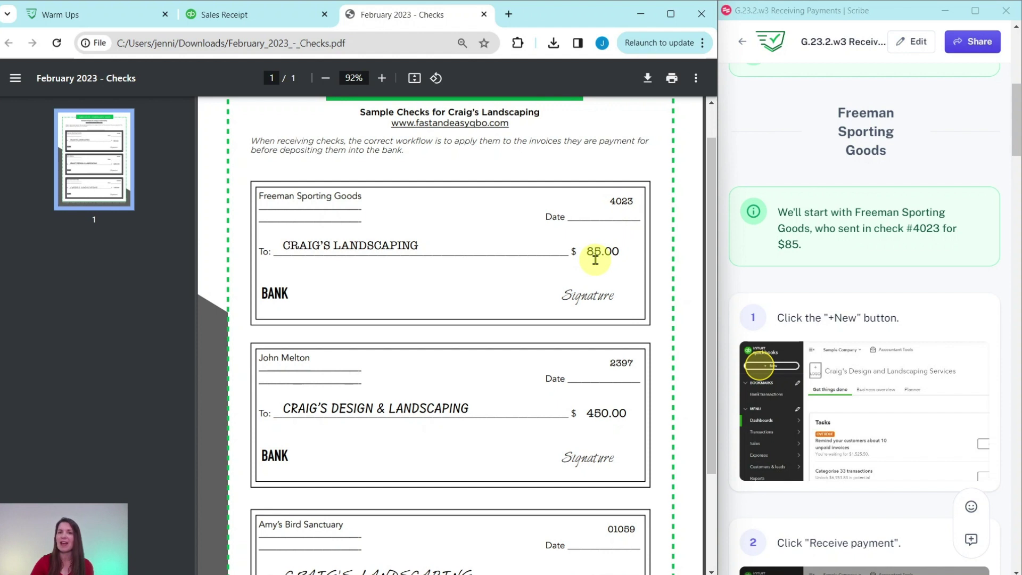
{"action": "left_click", "coordinate": [249, 15]}
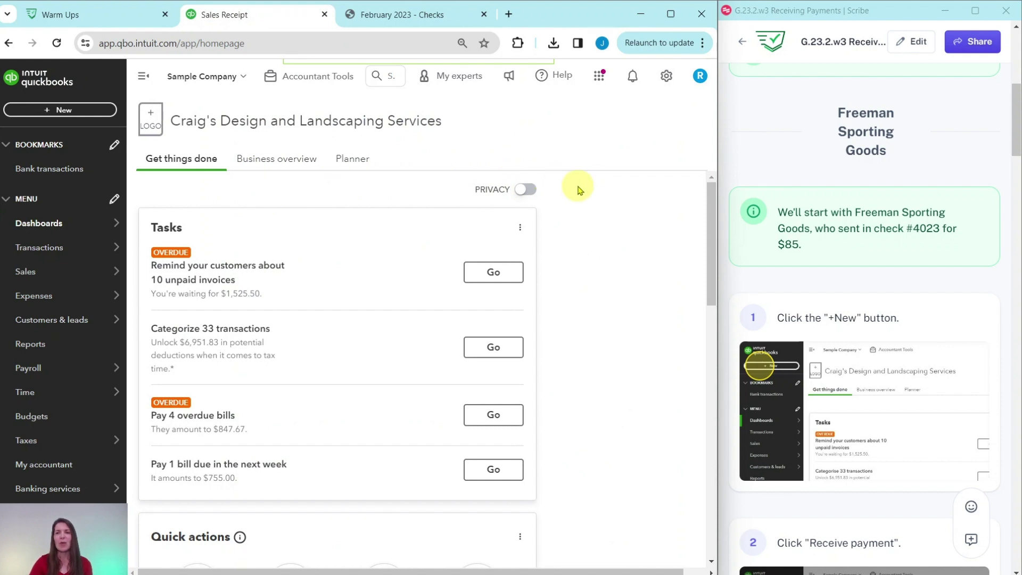
{"action": "mouse_move", "coordinate": [940, 323]}
{"action": "scroll", "coordinate": [940, 323], "scroll_direction": "down", "scroll_amount": 2}
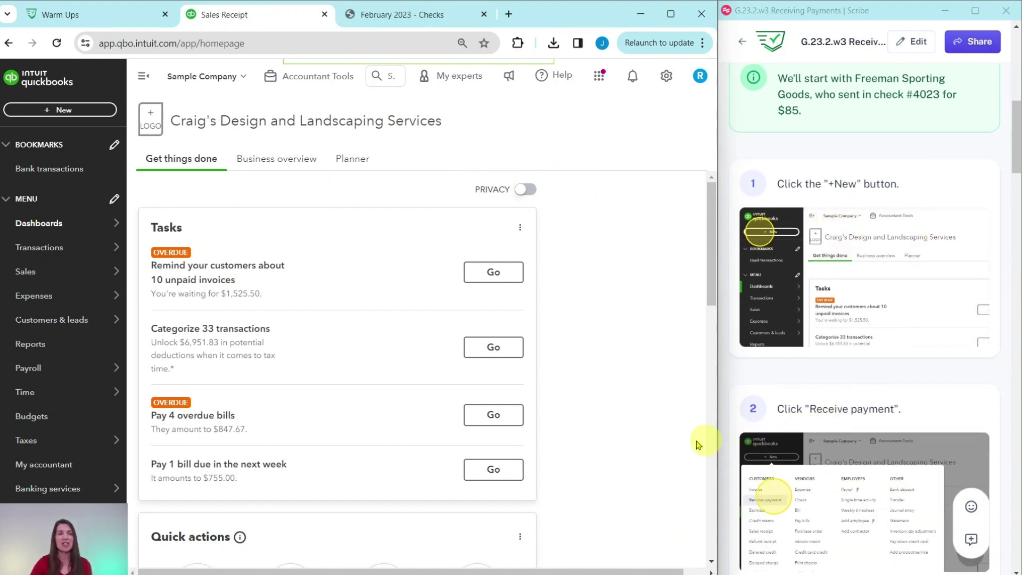
Start a new Receive Payment transaction and choose the parent company Freeman Sporting Goods as the customer
{"action": "left_click", "coordinate": [63, 113]}
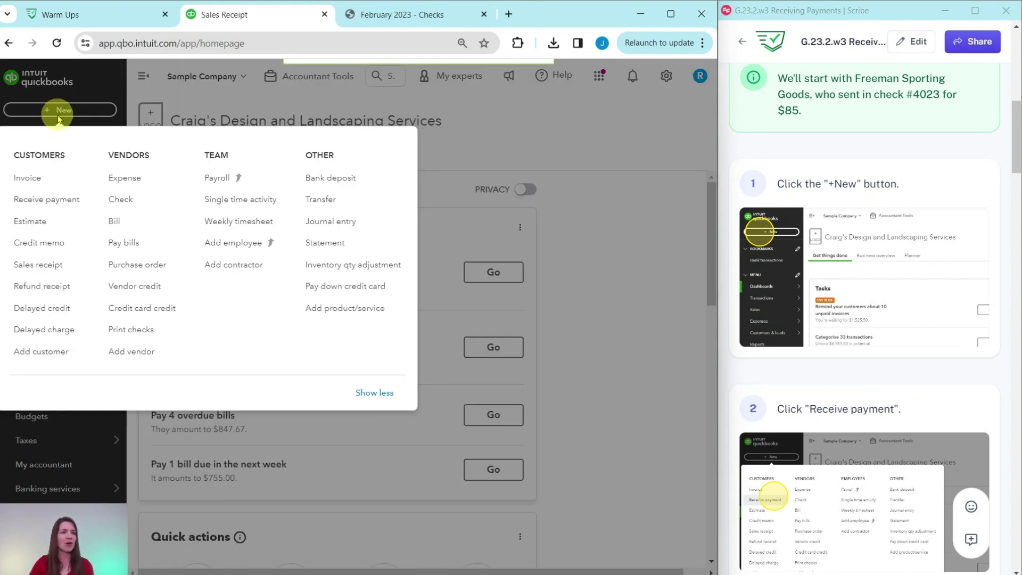
{"action": "left_click", "coordinate": [35, 204]}
{"action": "scroll", "coordinate": [821, 241], "scroll_direction": "down", "scroll_amount": 4}
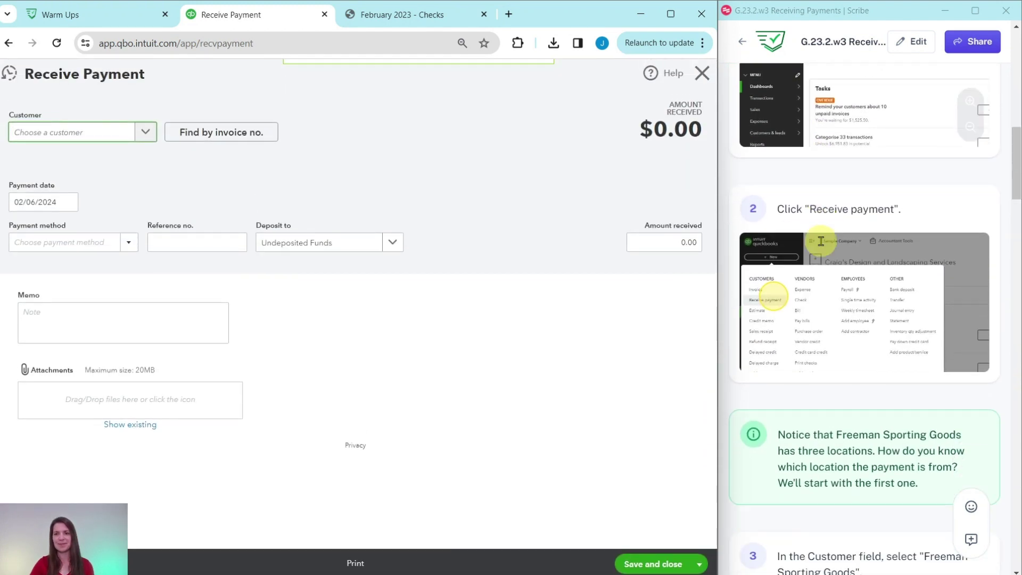
{"action": "scroll", "coordinate": [821, 241], "scroll_direction": "down", "scroll_amount": 6}
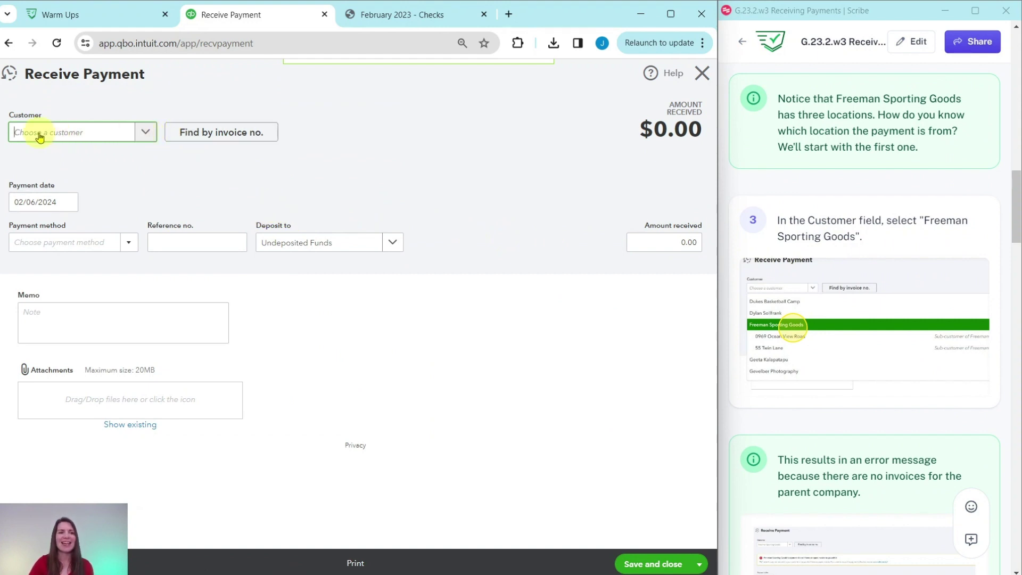
{"action": "left_click", "coordinate": [146, 134]}
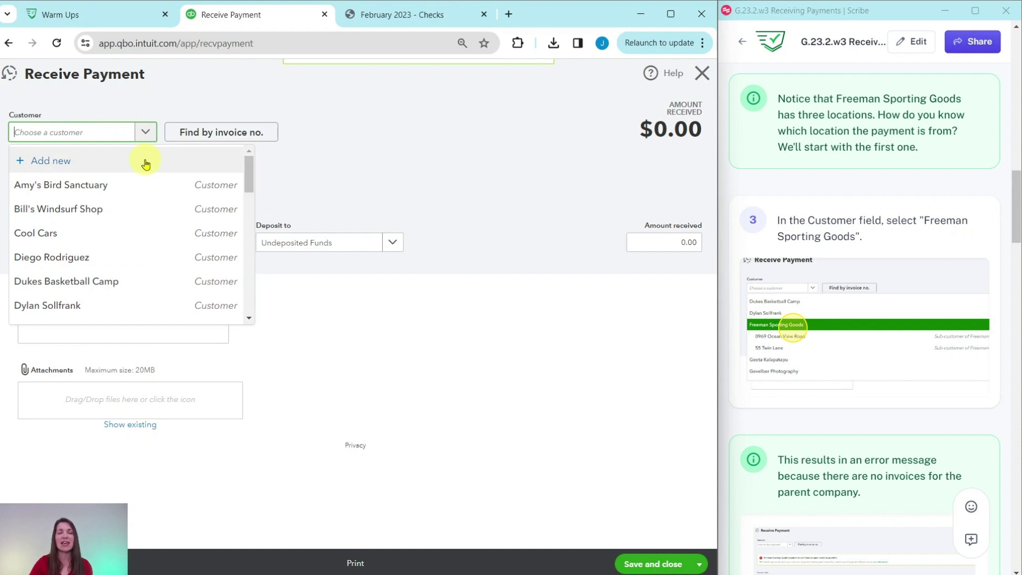
{"action": "scroll", "coordinate": [147, 189], "scroll_direction": "down", "scroll_amount": 3}
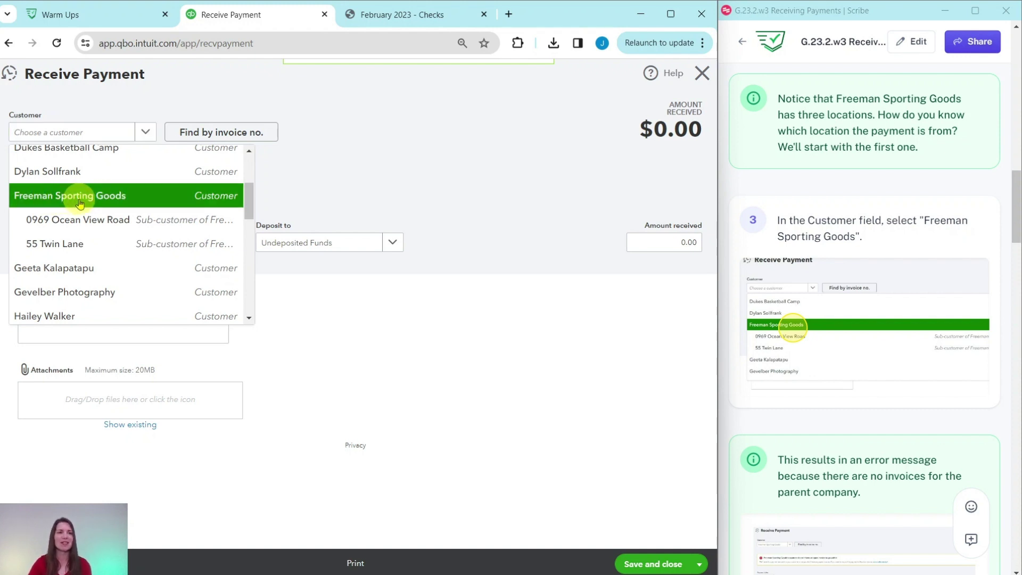
{"action": "left_click", "coordinate": [79, 200]}
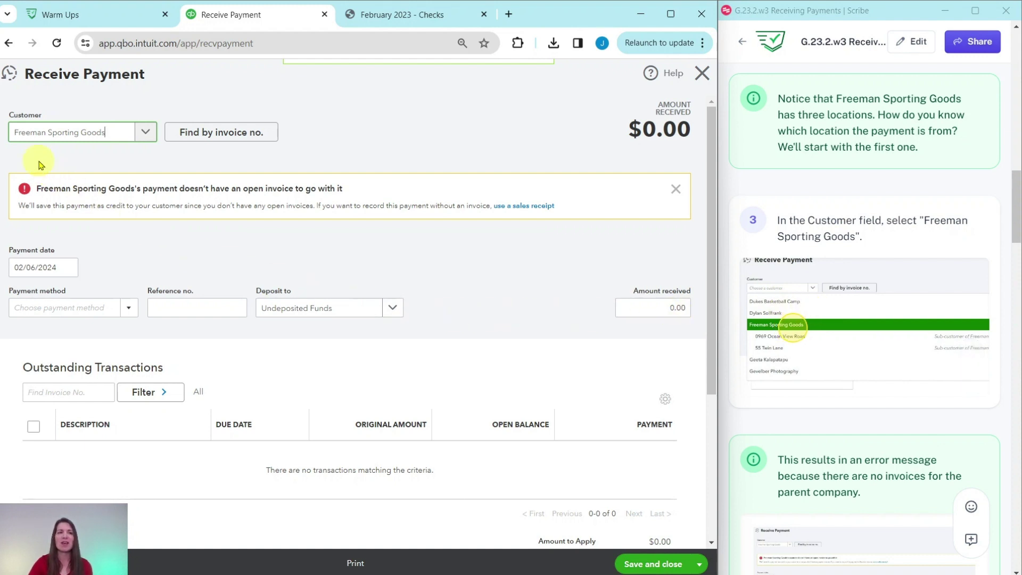
Close the Receive Payment form for Freeman Sporting Goods without saving it
{"action": "scroll", "coordinate": [858, 286], "scroll_direction": "down", "scroll_amount": 10}
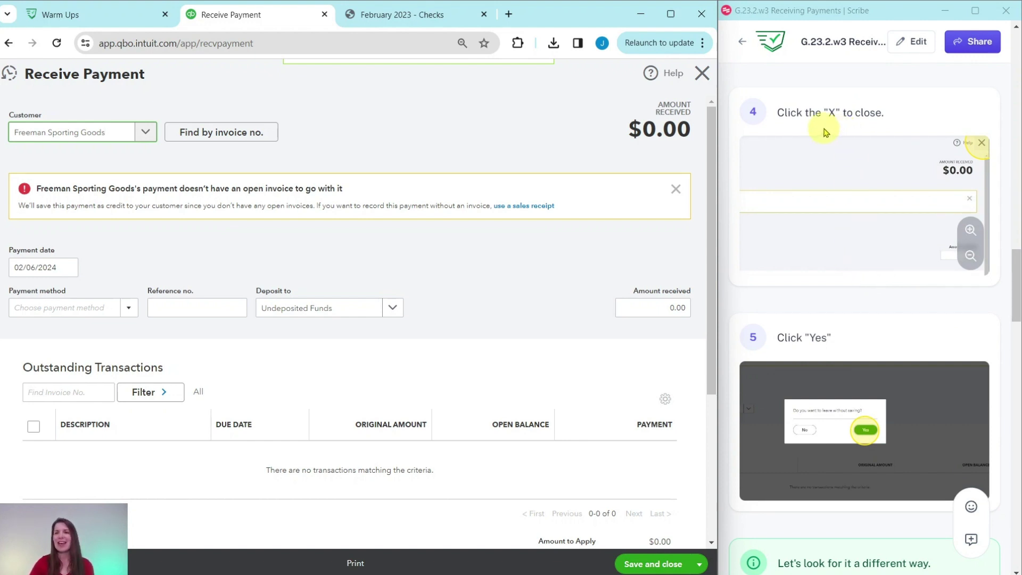
{"action": "left_click", "coordinate": [704, 76]}
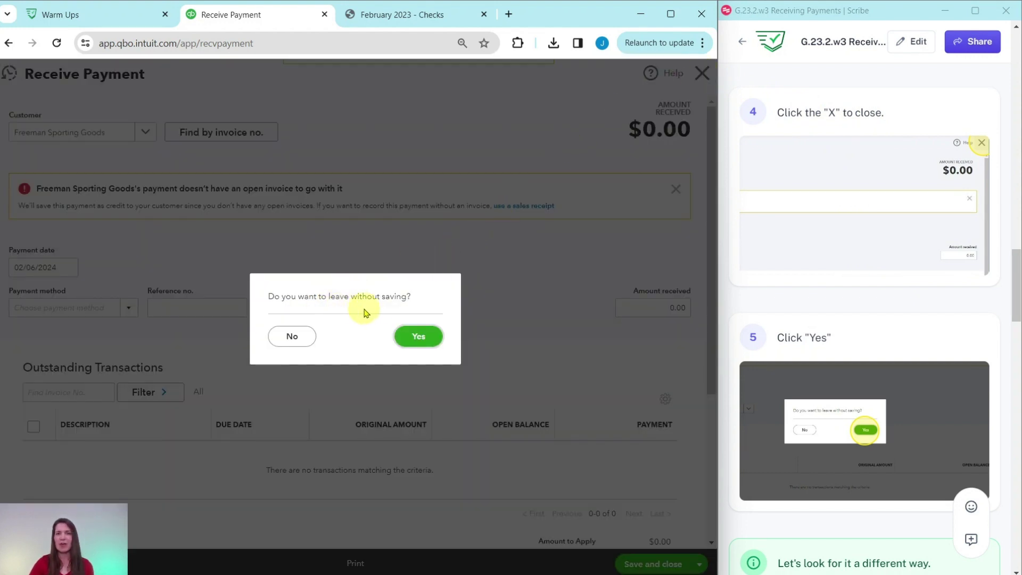
{"action": "left_click", "coordinate": [419, 336]}
Follow the guide's alternative route and open the Customers list in the Sales area
{"action": "scroll", "coordinate": [865, 308], "scroll_direction": "down", "scroll_amount": 1}
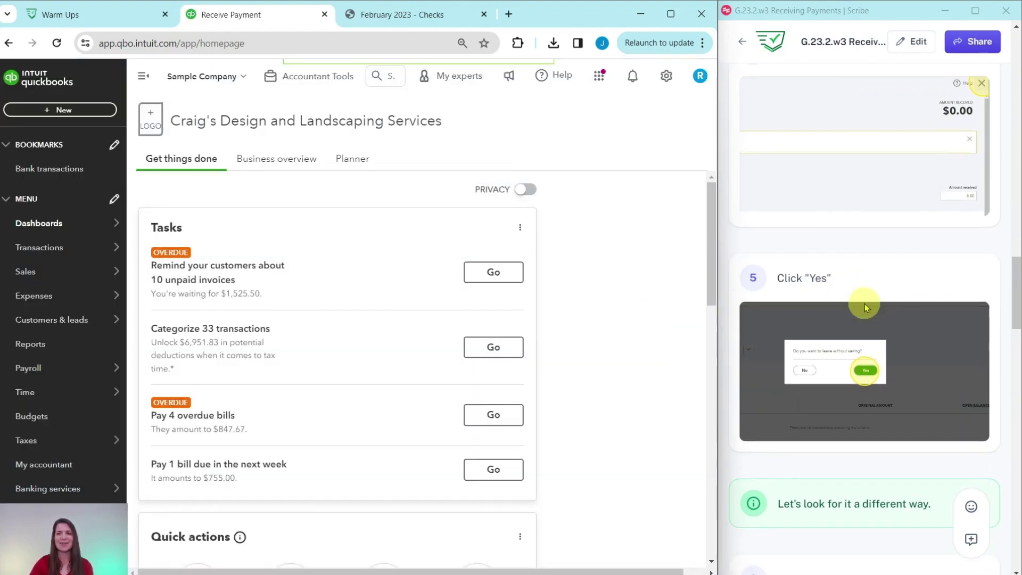
{"action": "scroll", "coordinate": [865, 308], "scroll_direction": "down", "scroll_amount": 5}
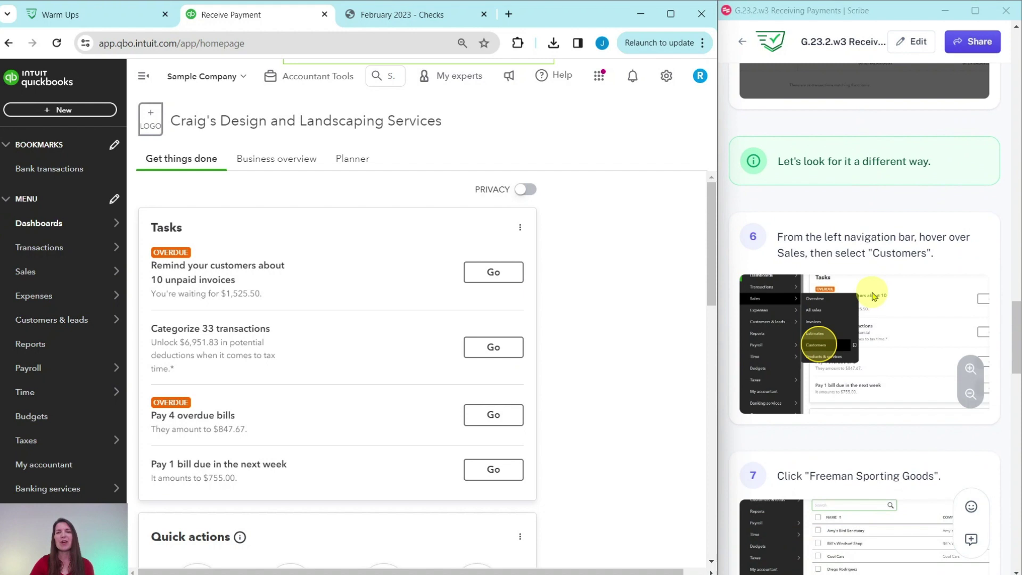
{"action": "scroll", "coordinate": [874, 296], "scroll_direction": "down", "scroll_amount": 1}
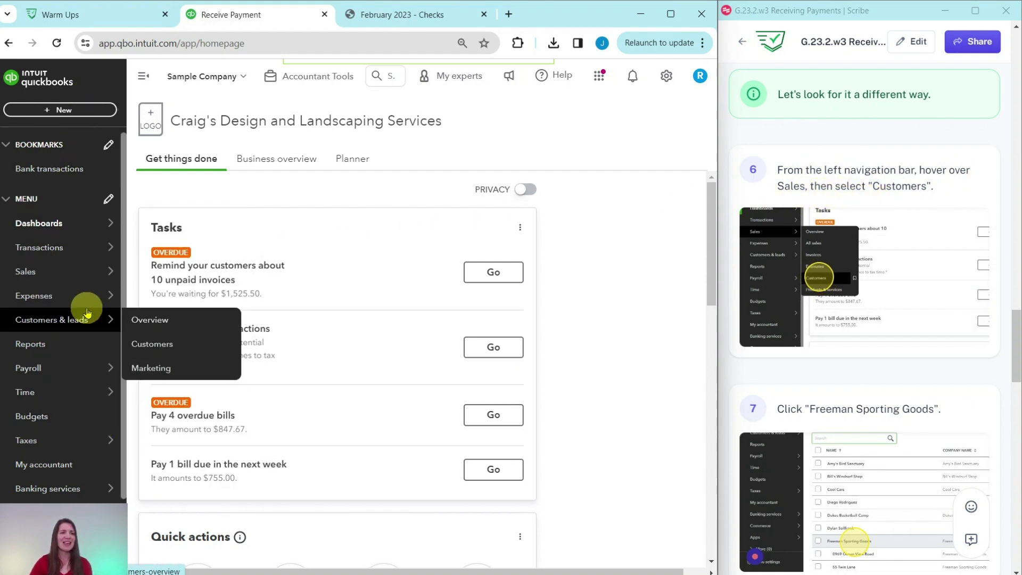
{"action": "mouse_move", "coordinate": [67, 272]}
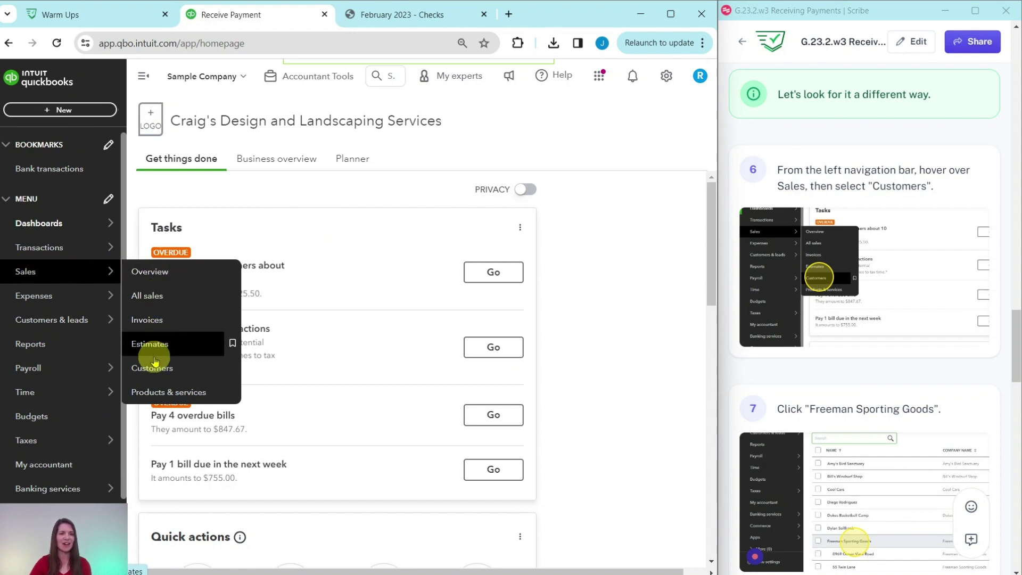
{"action": "left_click", "coordinate": [151, 372]}
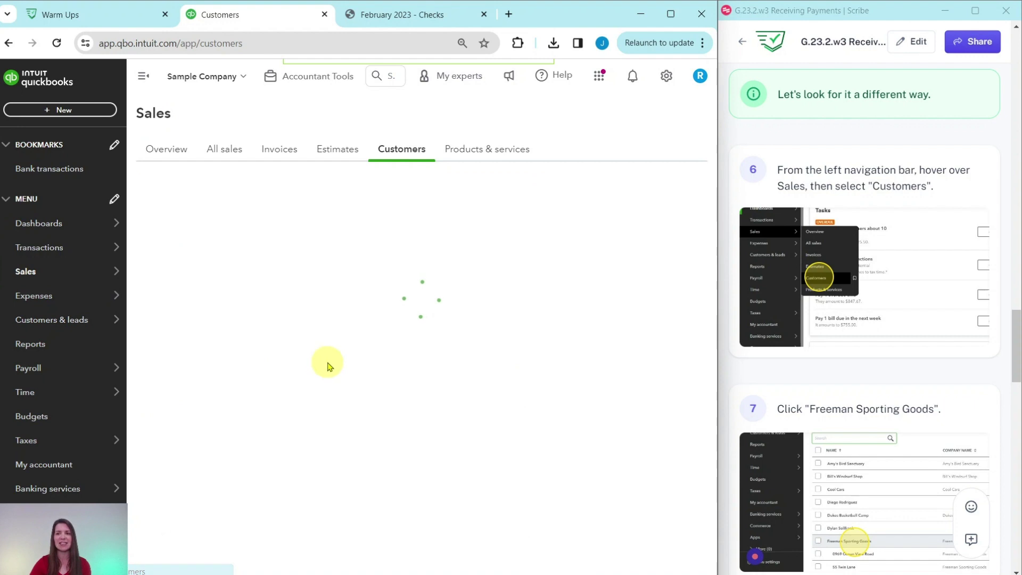
Open the customer record of the parent company Freeman Sporting Goods from the customer list
{"action": "scroll", "coordinate": [799, 336], "scroll_direction": "down", "scroll_amount": 1}
{"action": "scroll", "coordinate": [815, 338], "scroll_direction": "down", "scroll_amount": 5}
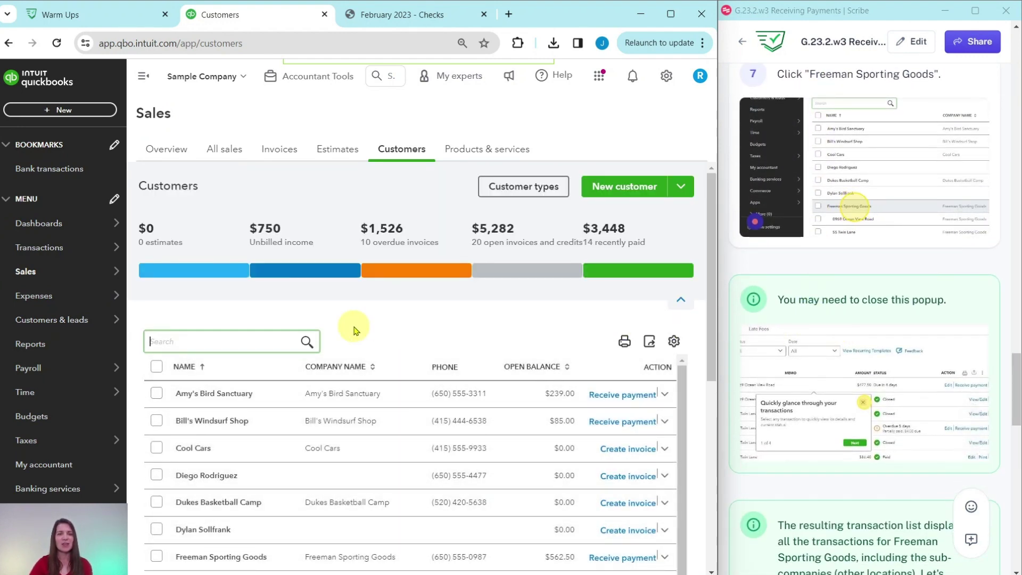
{"action": "scroll", "coordinate": [394, 327], "scroll_direction": "down", "scroll_amount": 1}
{"action": "scroll", "coordinate": [393, 329], "scroll_direction": "down", "scroll_amount": 4}
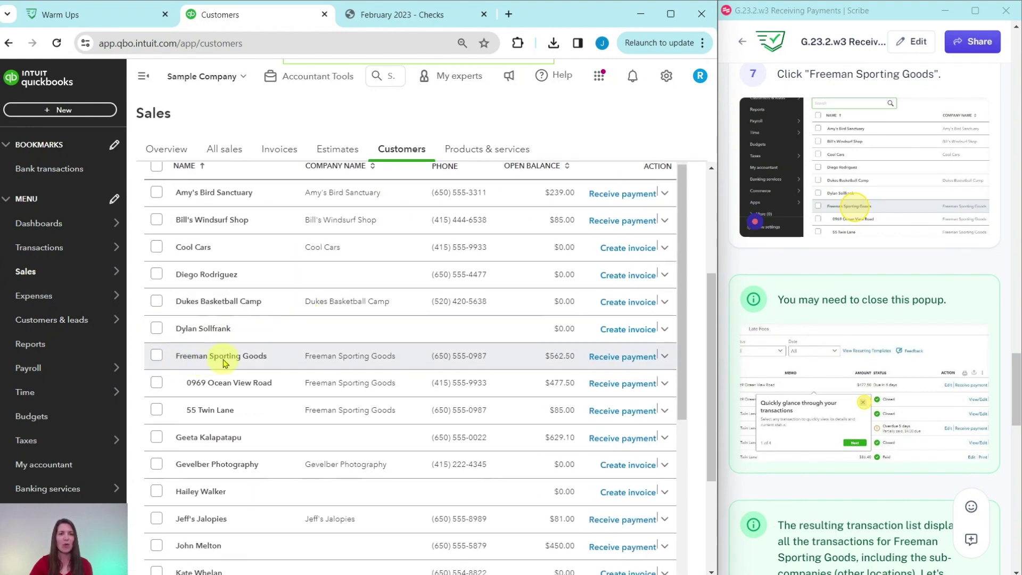
{"action": "left_click", "coordinate": [244, 357]}
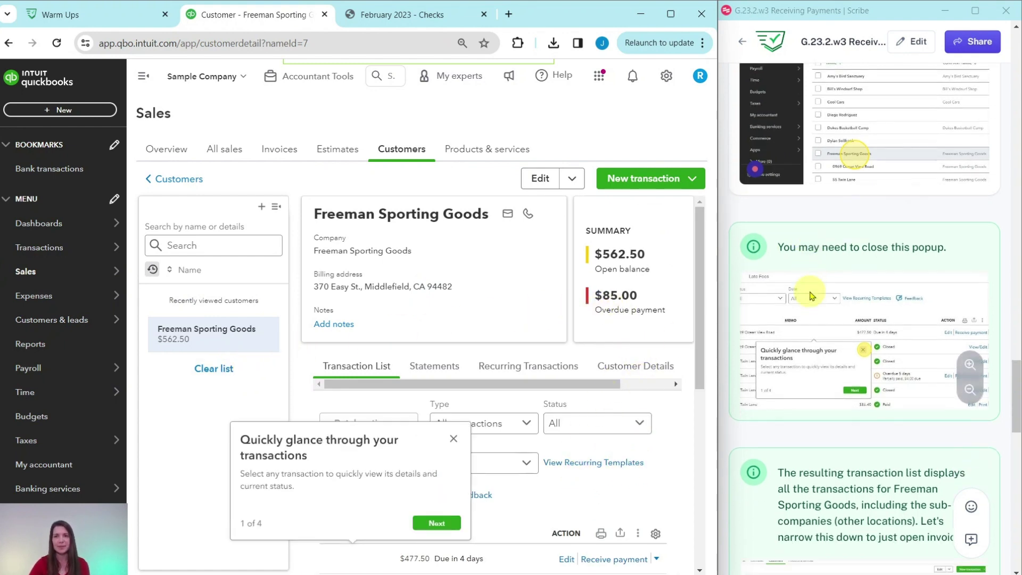
Dismiss the transactions tip and collapse the customer list to give Freeman Sporting Goods's transaction list more room
{"action": "scroll", "coordinate": [810, 296], "scroll_direction": "down", "scroll_amount": 3}
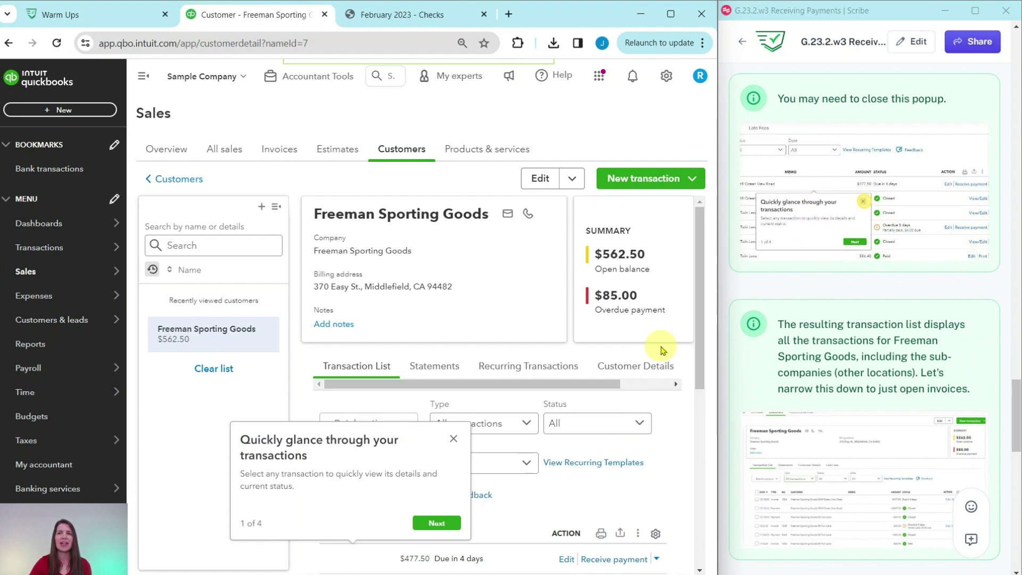
{"action": "left_click", "coordinate": [453, 440]}
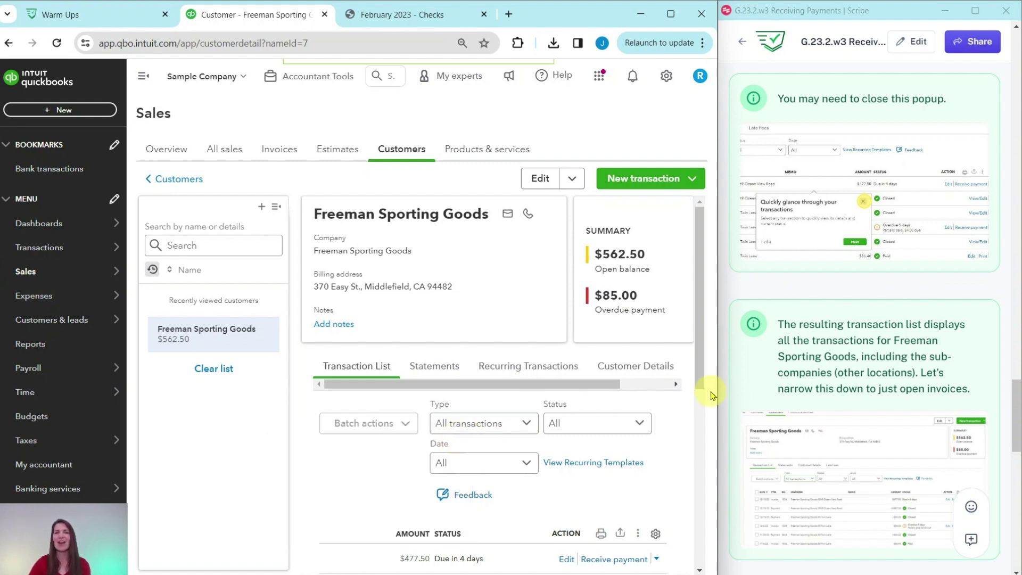
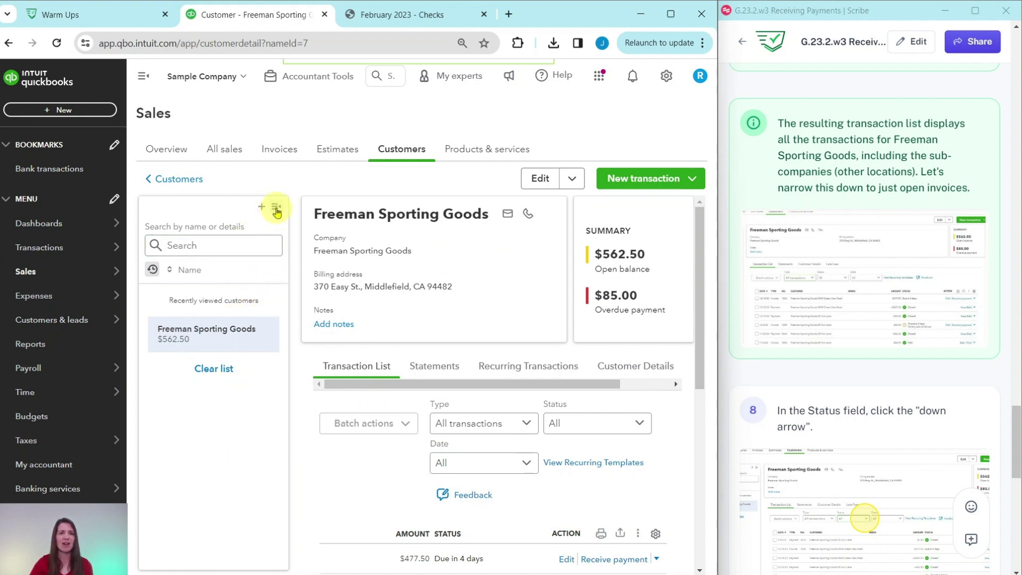
{"action": "left_click", "coordinate": [277, 210]}
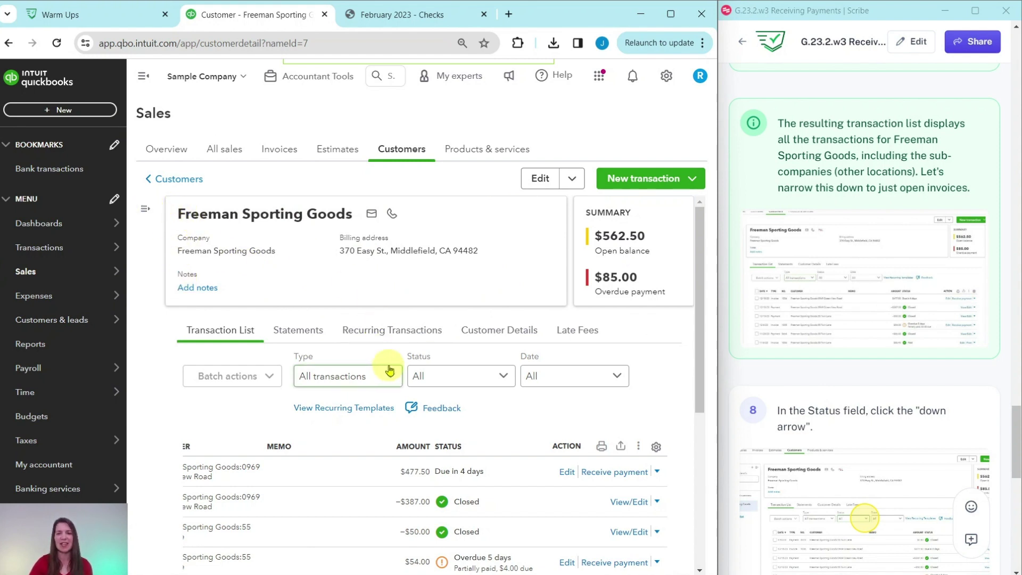
{"action": "scroll", "coordinate": [392, 362], "scroll_direction": "down", "scroll_amount": 2}
{"action": "scroll", "coordinate": [396, 351], "scroll_direction": "down", "scroll_amount": 2}
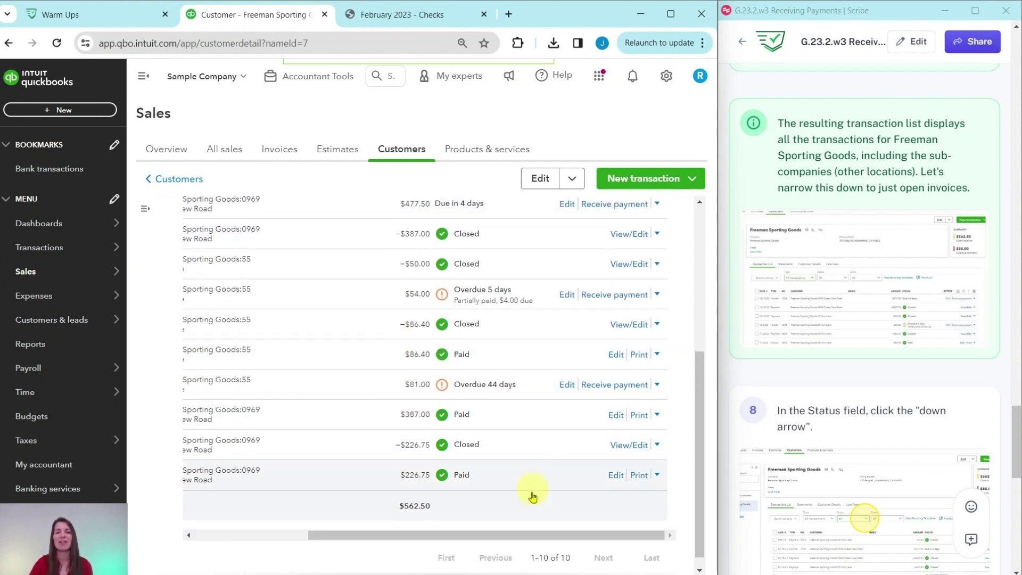
Filter Freeman Sporting Goods' transaction list to show only transactions with the status Open
{"action": "left_click_drag", "start_coordinate": [530, 537], "coordinate": [388, 539]}
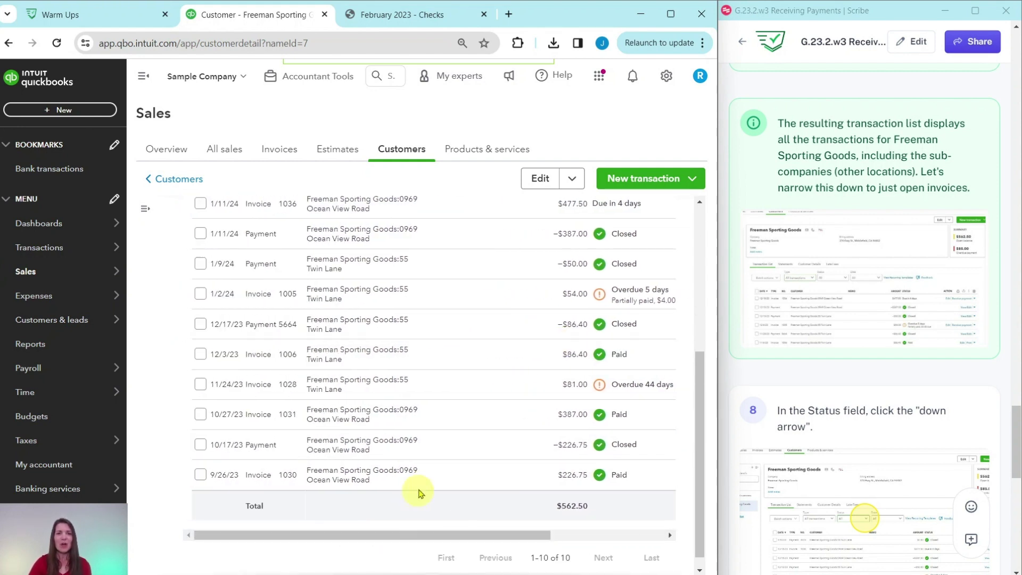
{"action": "scroll", "coordinate": [426, 489], "scroll_direction": "up", "scroll_amount": 1}
{"action": "scroll", "coordinate": [434, 486], "scroll_direction": "up", "scroll_amount": 1}
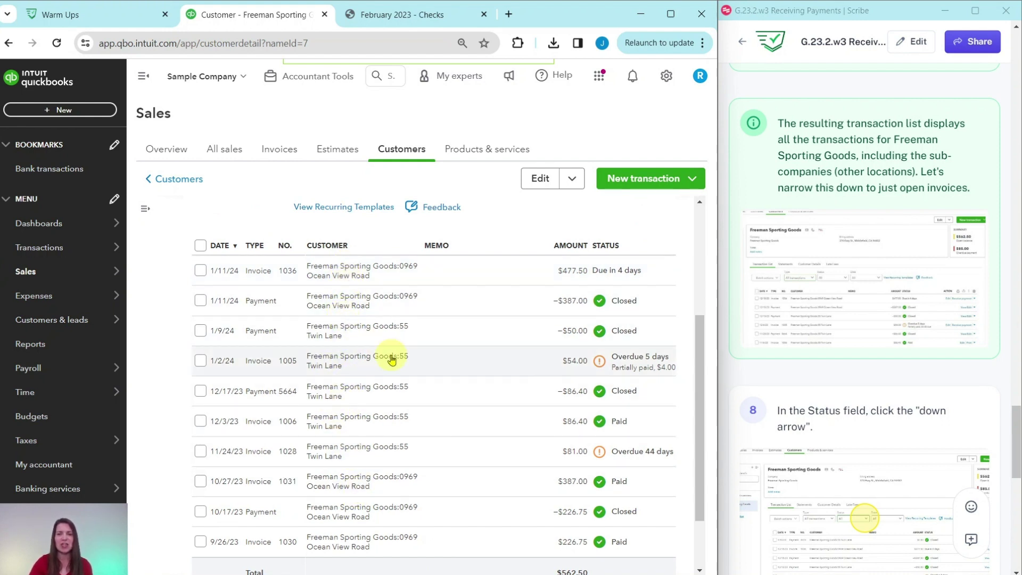
{"action": "scroll", "coordinate": [486, 314], "scroll_direction": "up", "scroll_amount": 3}
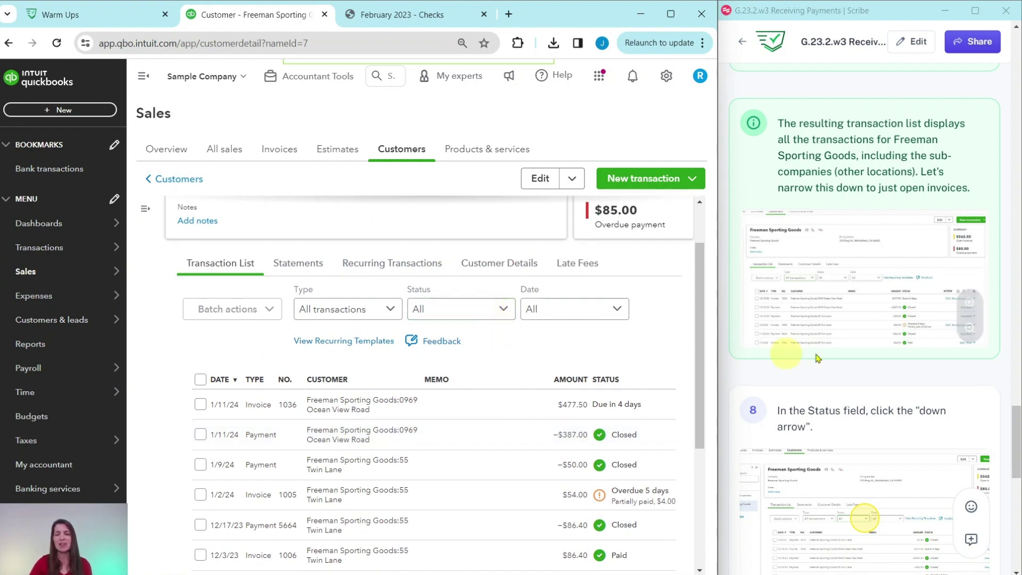
{"action": "scroll", "coordinate": [788, 341], "scroll_direction": "down", "scroll_amount": 5}
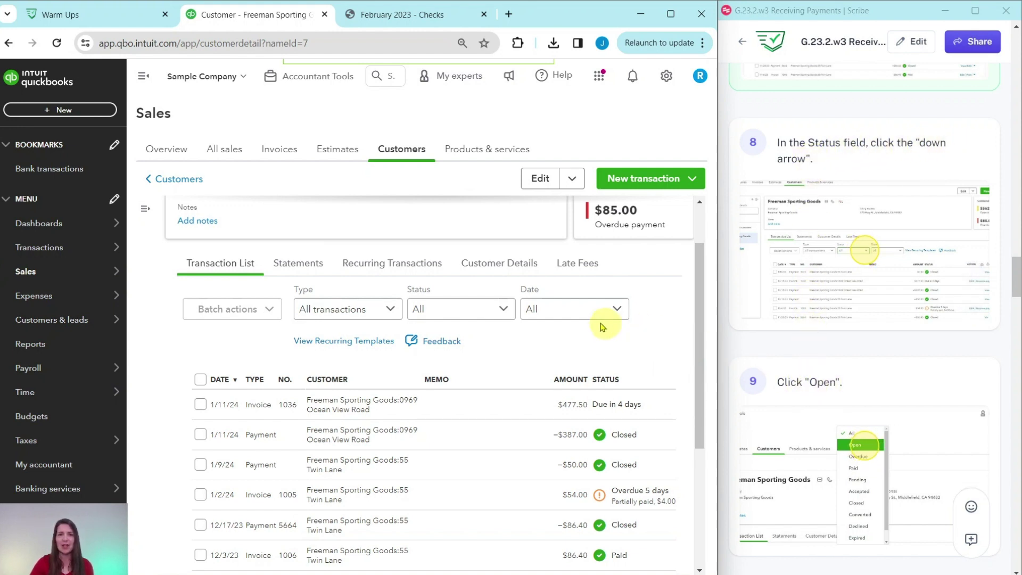
{"action": "left_click", "coordinate": [502, 311]}
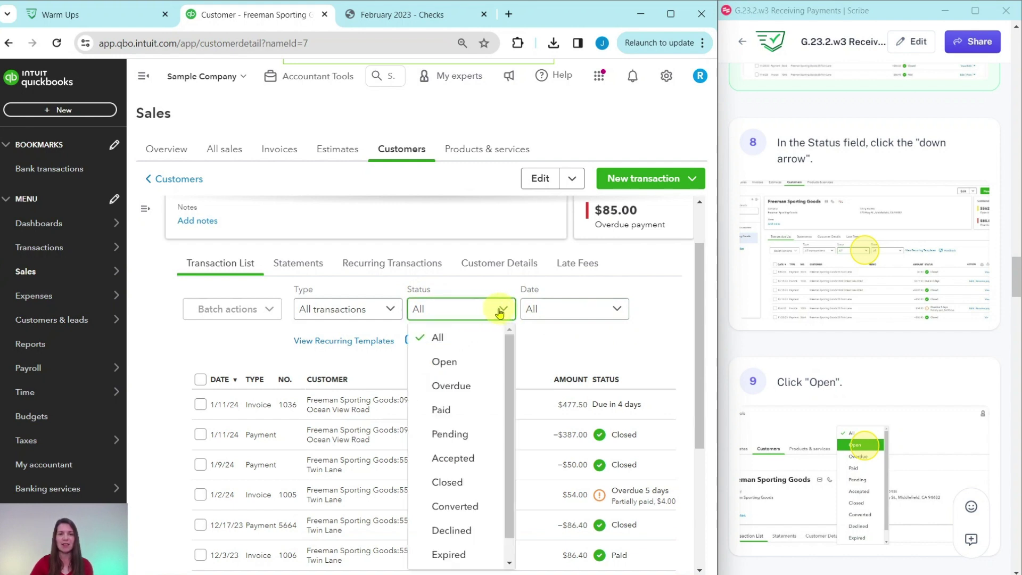
{"action": "left_click", "coordinate": [446, 365]}
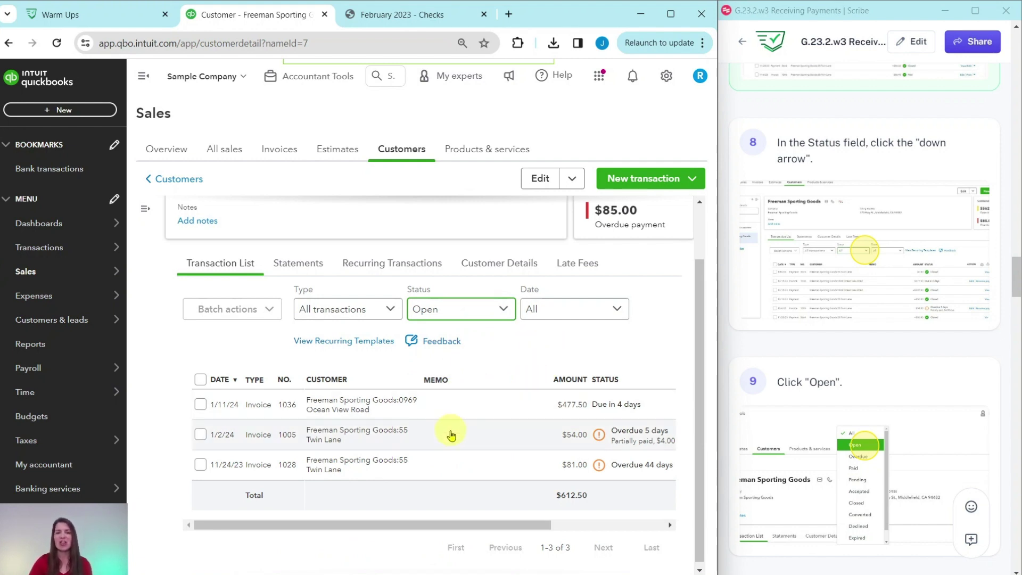
Compare the overdue invoices with the Freeman Sporting Goods check, and receive payment on the partially paid $54 invoice together with Invoice #1028
{"action": "scroll", "coordinate": [846, 379], "scroll_direction": "down", "scroll_amount": 7}
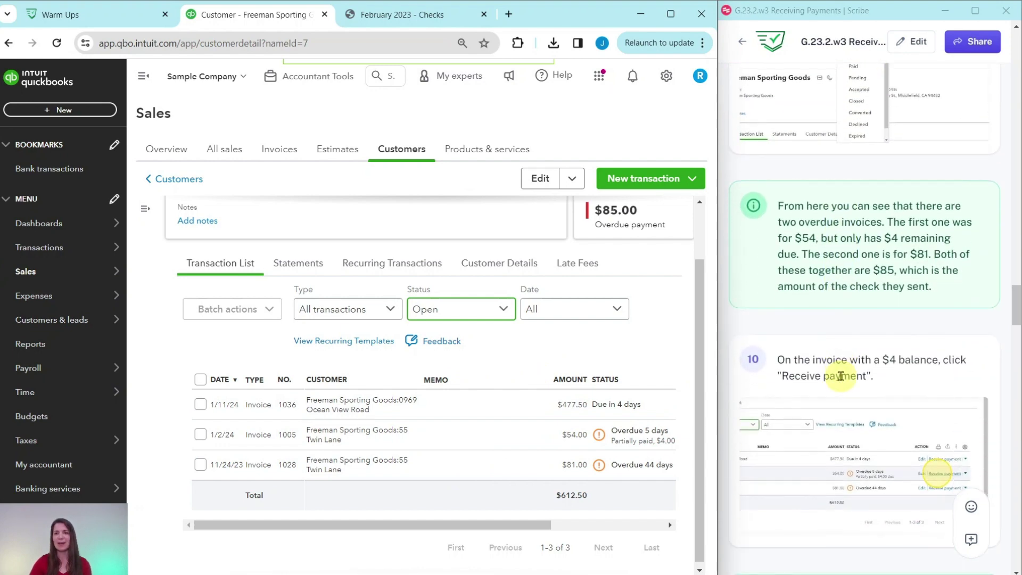
{"action": "scroll", "coordinate": [840, 376], "scroll_direction": "down", "scroll_amount": 3}
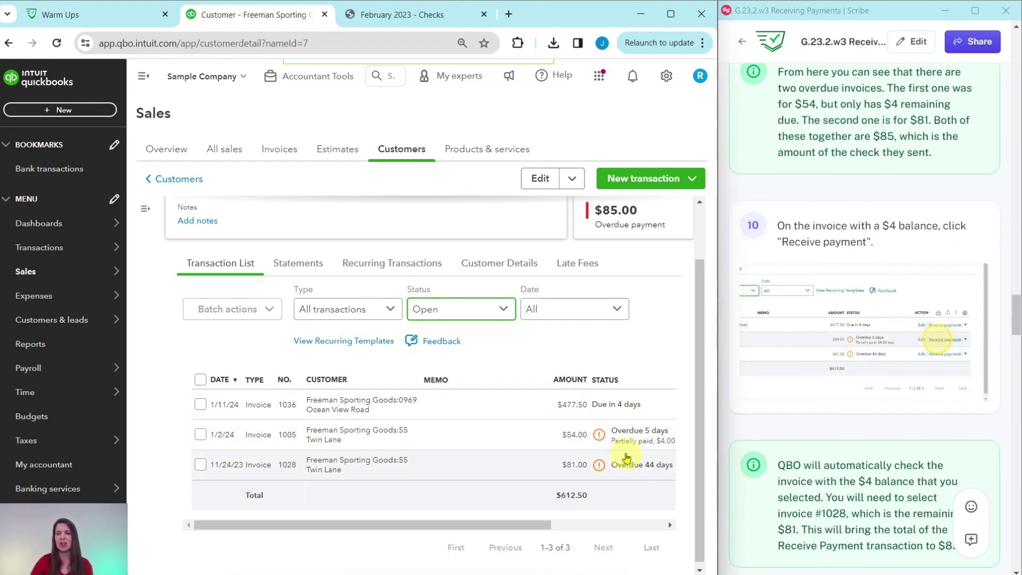
{"action": "left_click", "coordinate": [556, 525]}
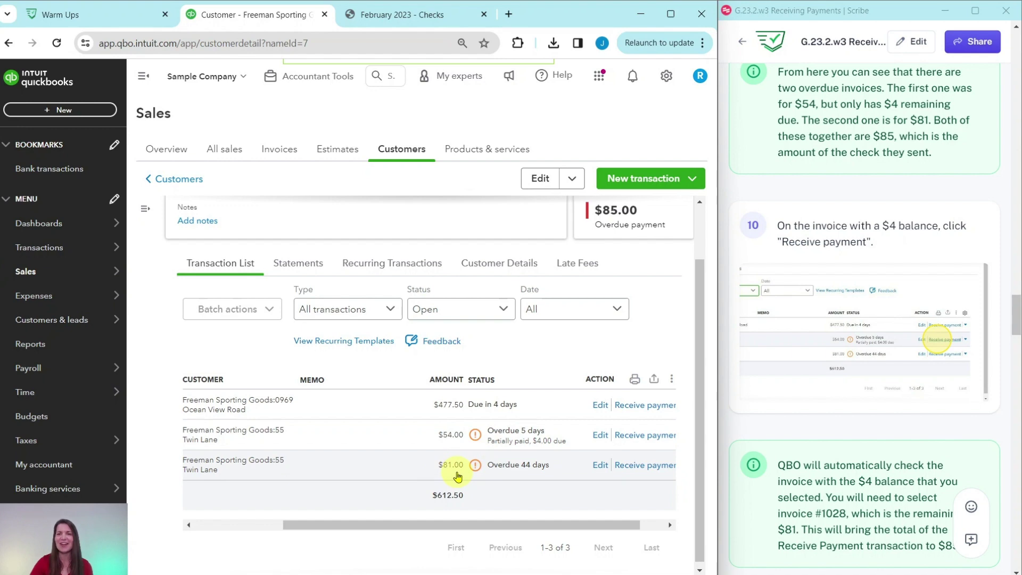
{"action": "left_click", "coordinate": [402, 15]}
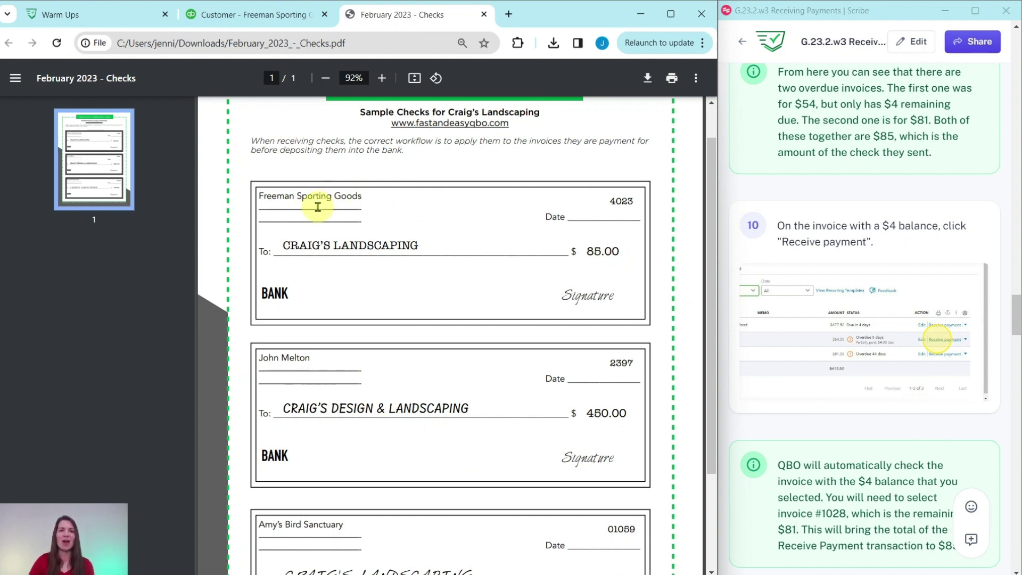
{"action": "left_click", "coordinate": [263, 22]}
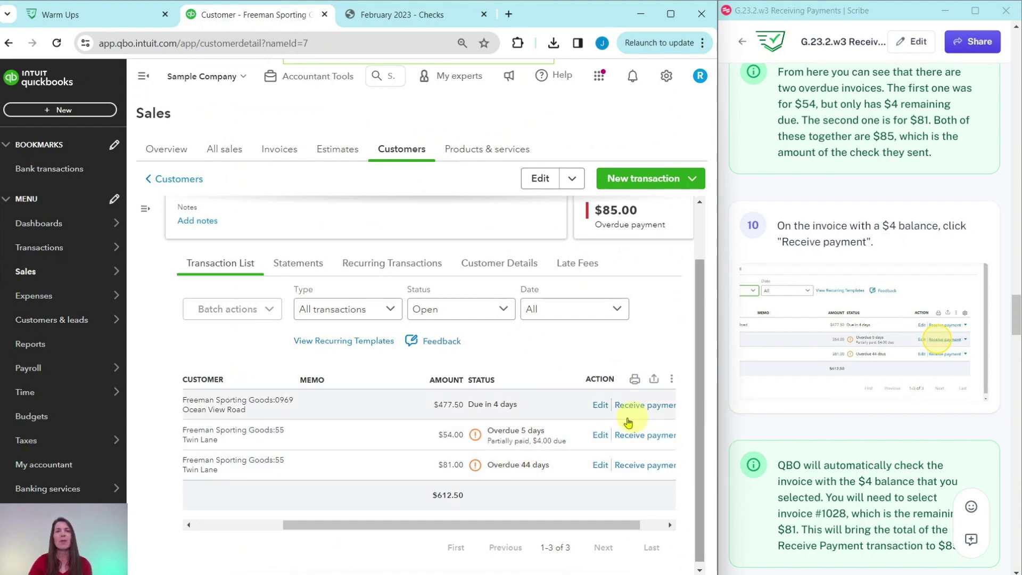
{"action": "left_click_drag", "start_coordinate": [572, 515], "coordinate": [634, 526]}
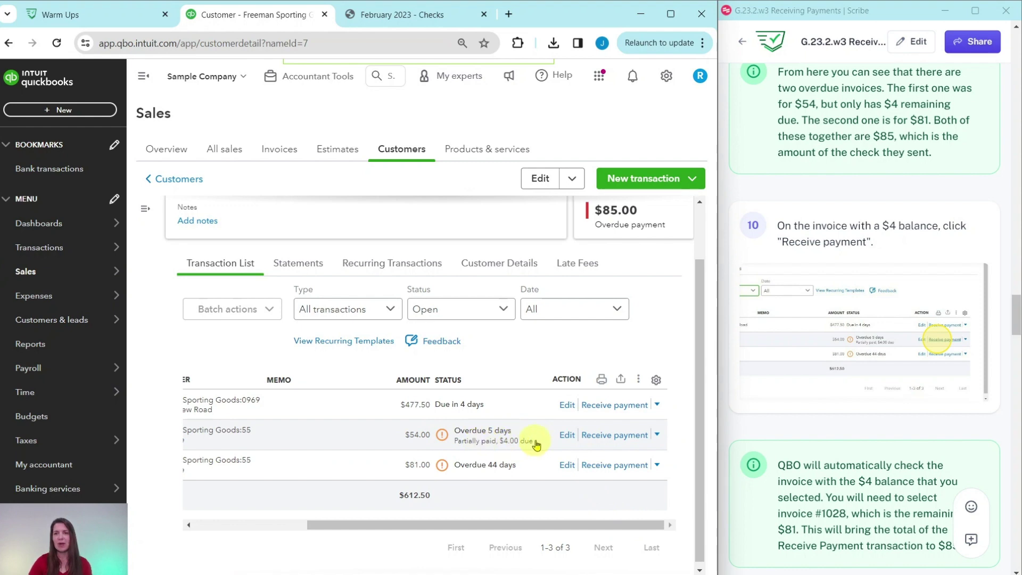
{"action": "left_click", "coordinate": [618, 436]}
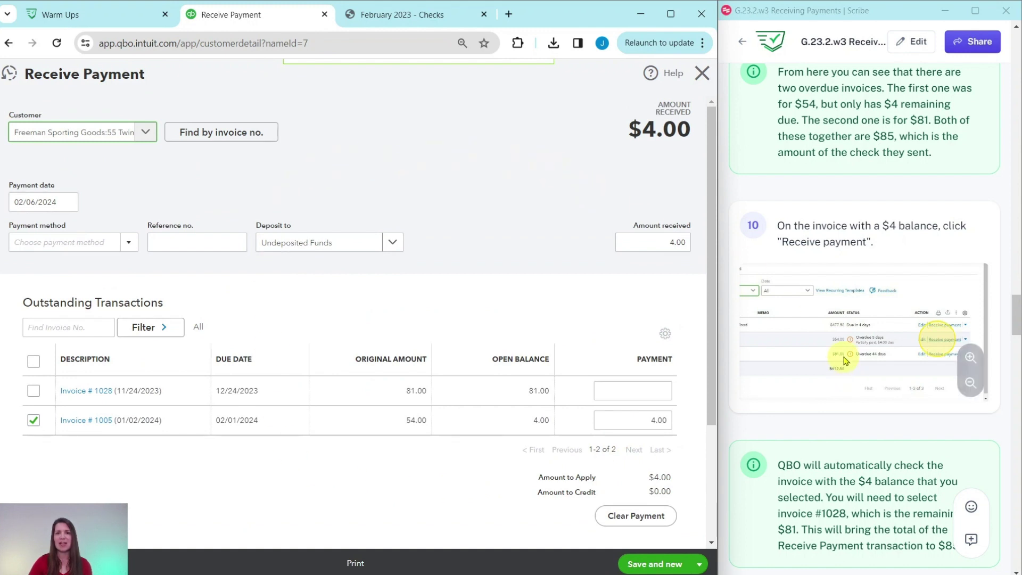
{"action": "scroll", "coordinate": [845, 361], "scroll_direction": "down", "scroll_amount": 6}
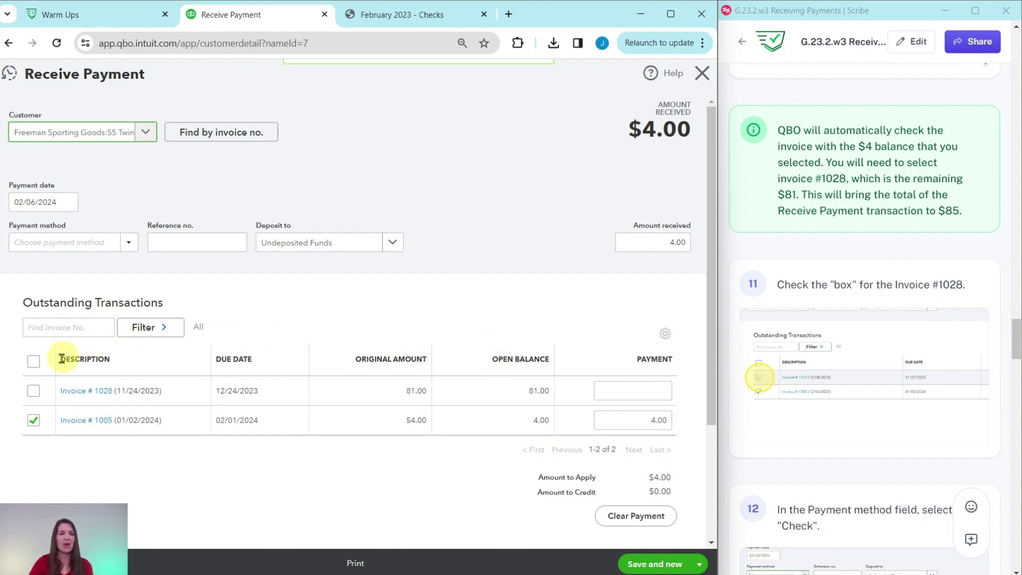
{"action": "left_click", "coordinate": [33, 392]}
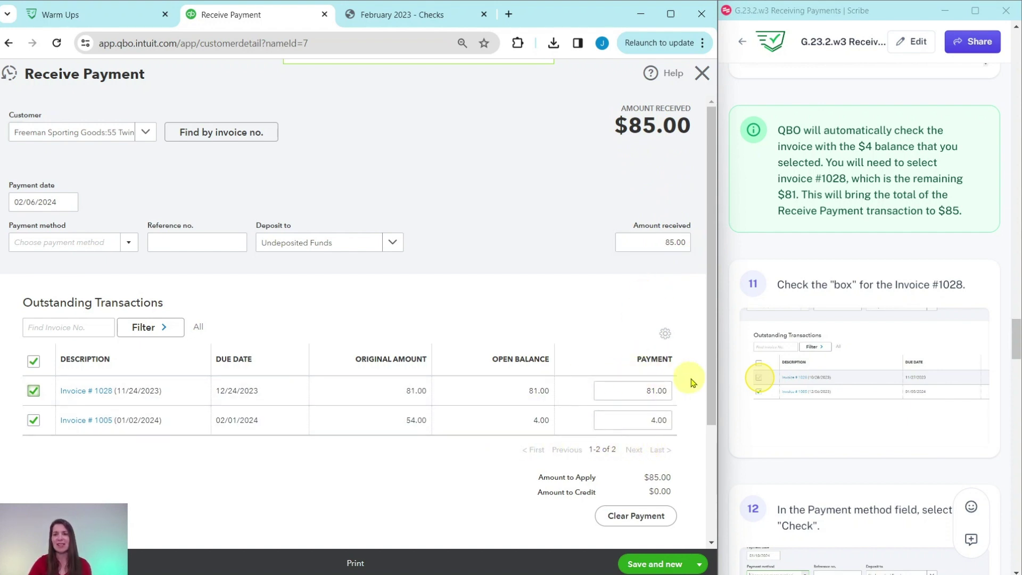
Set the payment method to Check and enter reference number 4023 from the Freeman Sporting Goods check
{"action": "scroll", "coordinate": [772, 382], "scroll_direction": "down", "scroll_amount": 3}
{"action": "scroll", "coordinate": [776, 383], "scroll_direction": "down", "scroll_amount": 1}
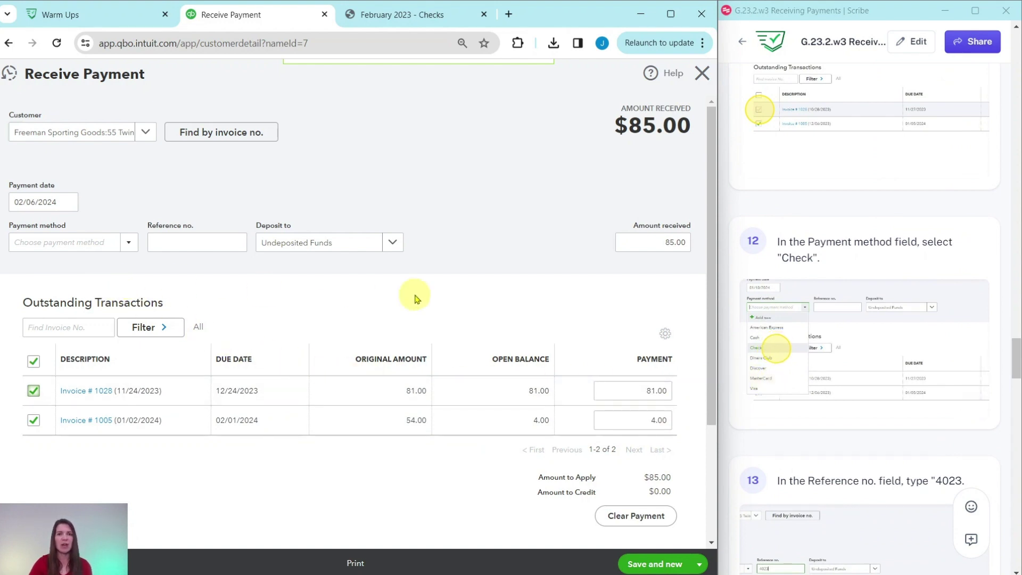
{"action": "scroll", "coordinate": [283, 297], "scroll_direction": "down", "scroll_amount": 1}
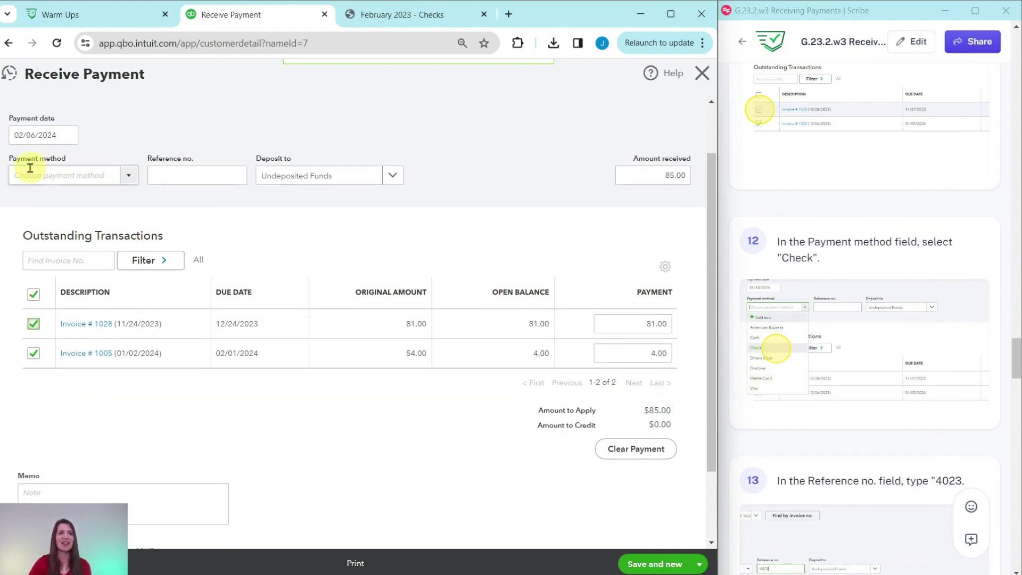
{"action": "left_click", "coordinate": [130, 177]}
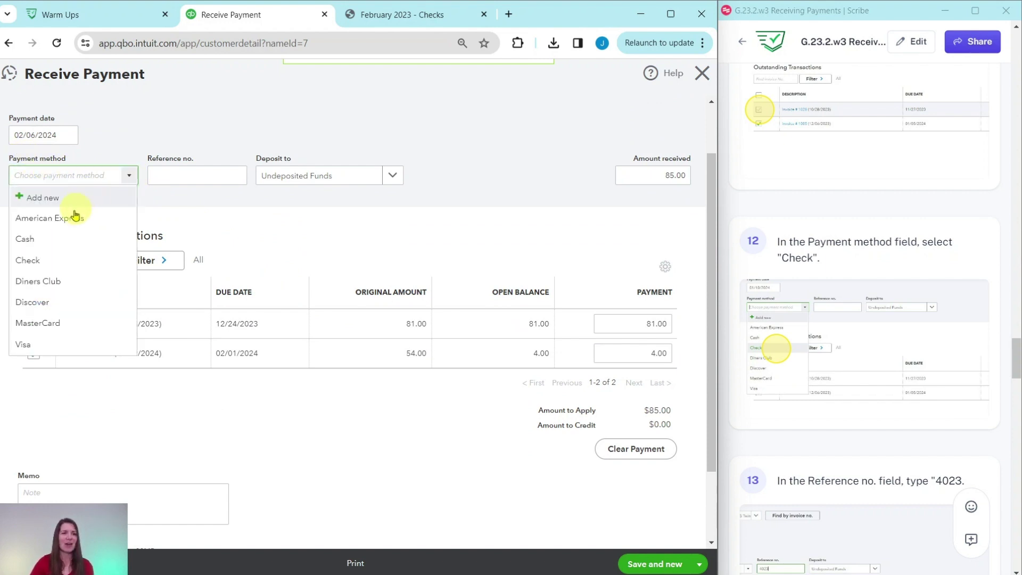
{"action": "left_click", "coordinate": [27, 267]}
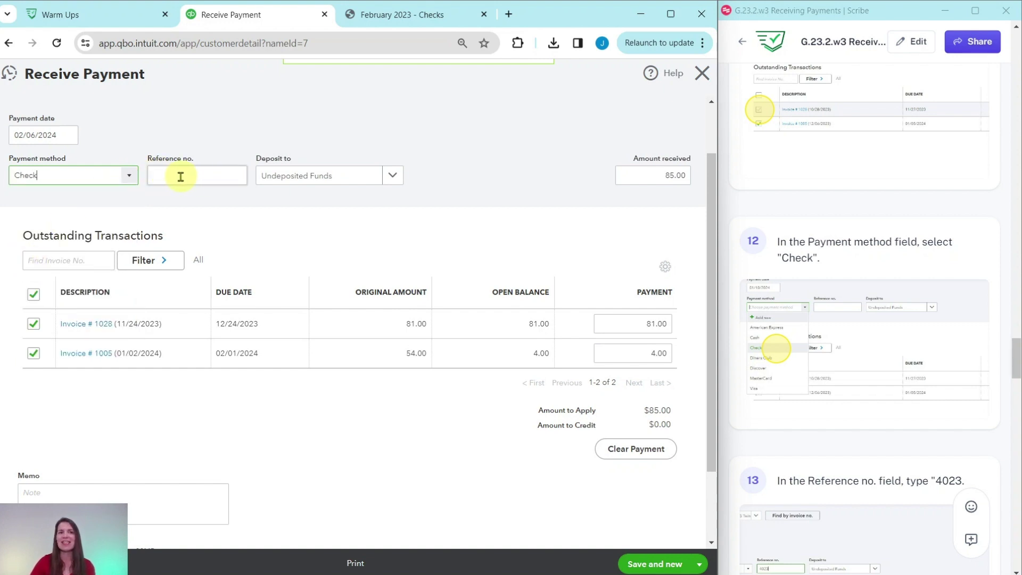
{"action": "left_click", "coordinate": [398, 16]}
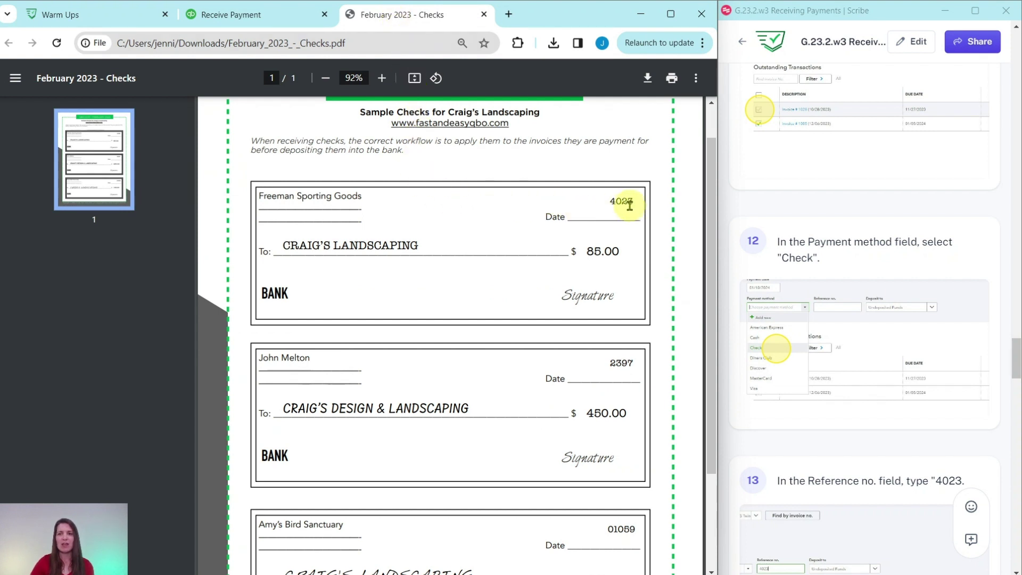
{"action": "left_click", "coordinate": [273, 16]}
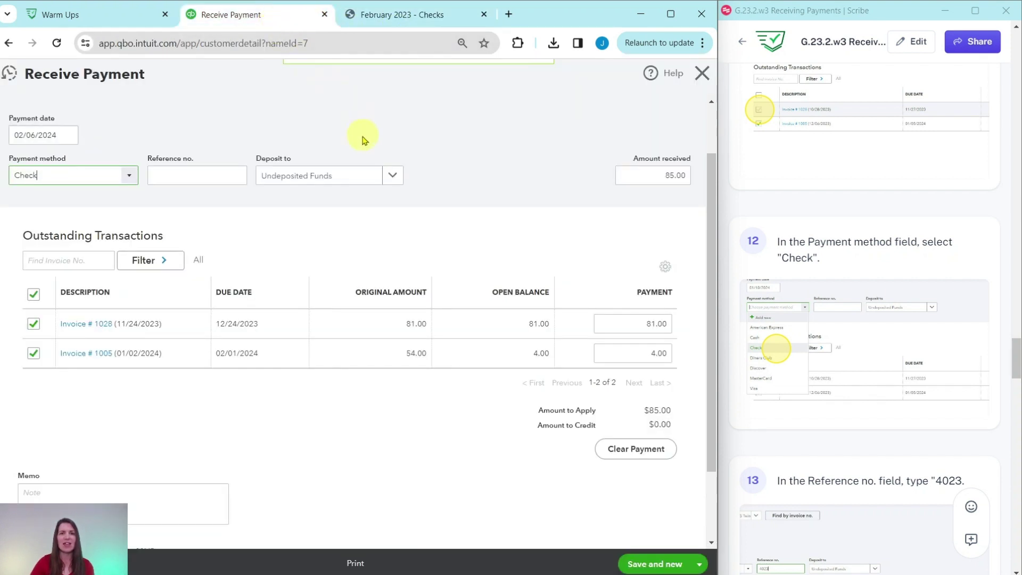
{"action": "left_click", "coordinate": [203, 176]}
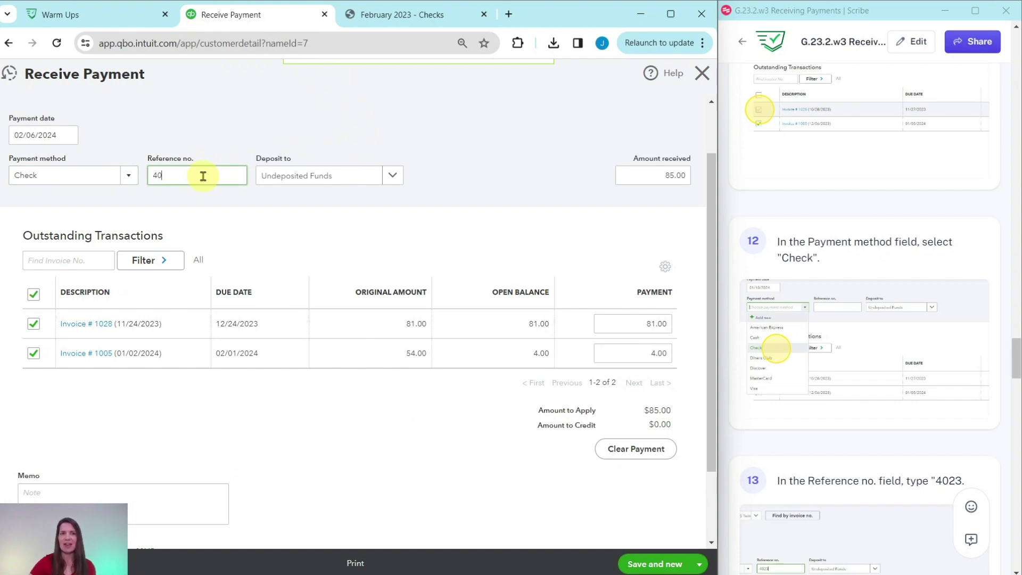
Save the $85.00 payment with Undepos­ited Funds as the deposit account and start a new payment
{"action": "scroll", "coordinate": [841, 282], "scroll_direction": "down", "scroll_amount": 10}
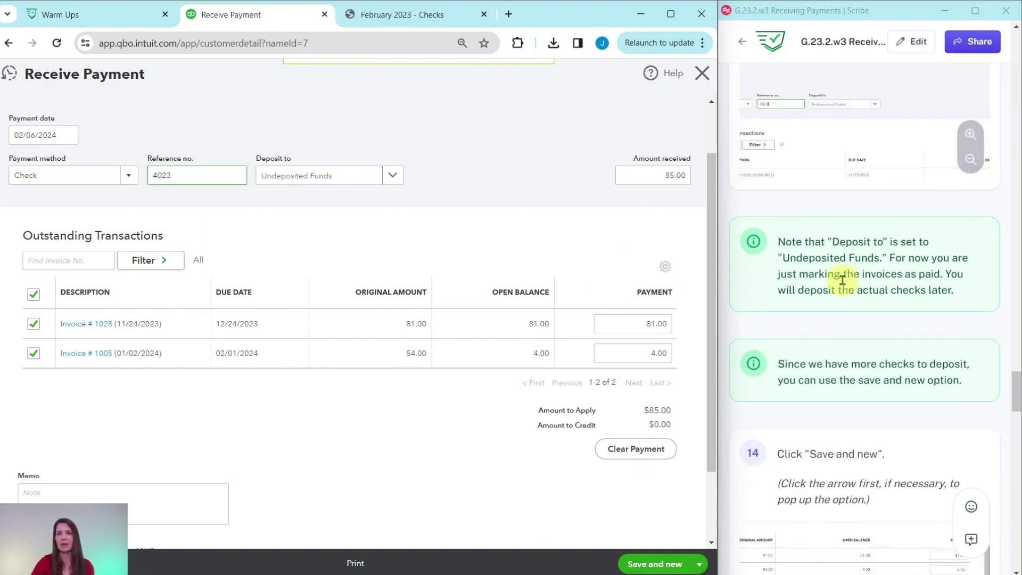
{"action": "scroll", "coordinate": [840, 277], "scroll_direction": "down", "scroll_amount": 1}
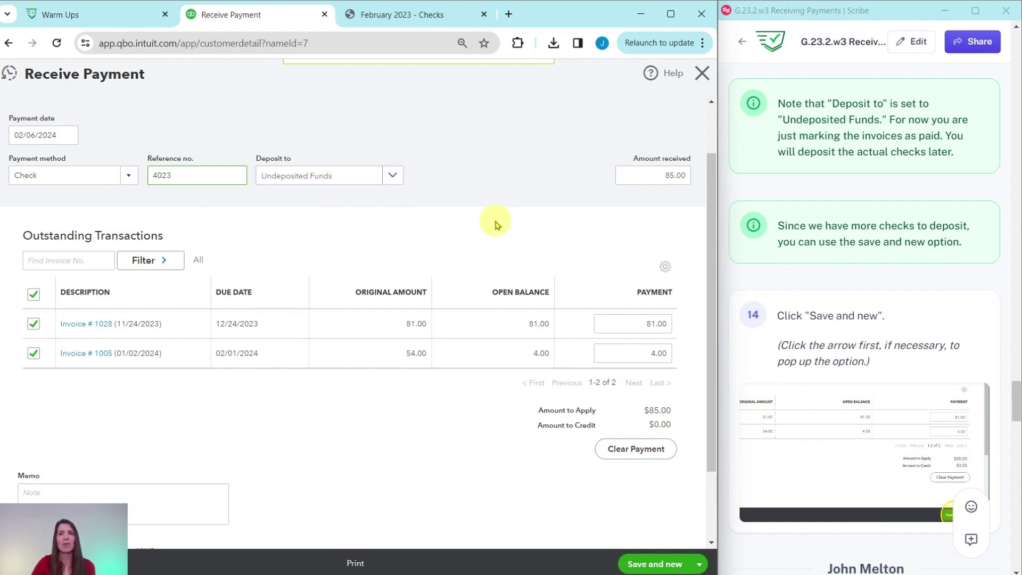
{"action": "scroll", "coordinate": [506, 219], "scroll_direction": "up", "scroll_amount": 2}
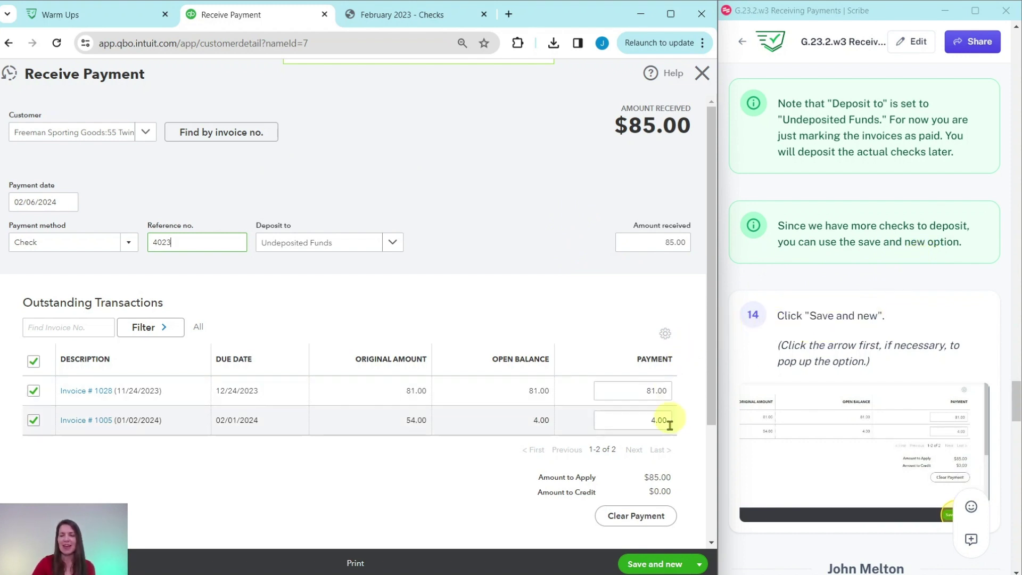
{"action": "left_click", "coordinate": [655, 566]}
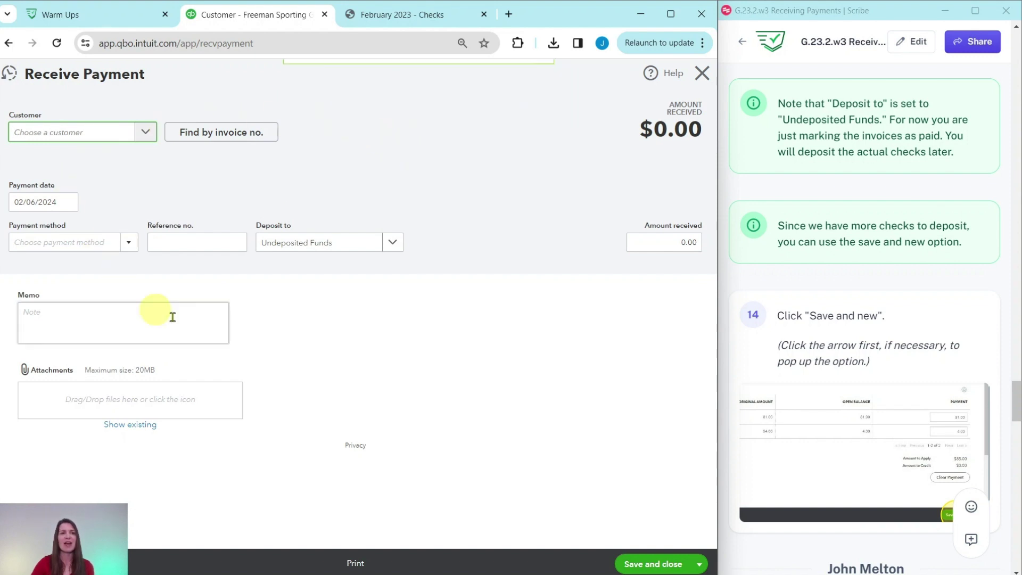
Look up the $450.00 check in the checks PDF and choose its payer as the customer for the new payment
{"action": "scroll", "coordinate": [886, 235], "scroll_direction": "down", "scroll_amount": 8}
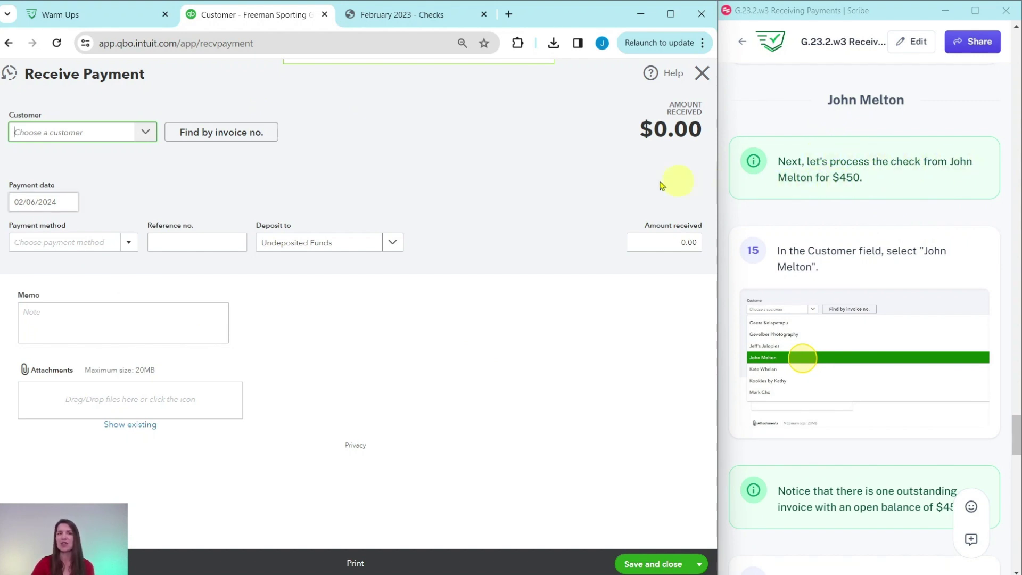
{"action": "left_click", "coordinate": [405, 14]}
{"action": "scroll", "coordinate": [481, 171], "scroll_direction": "down", "scroll_amount": 3}
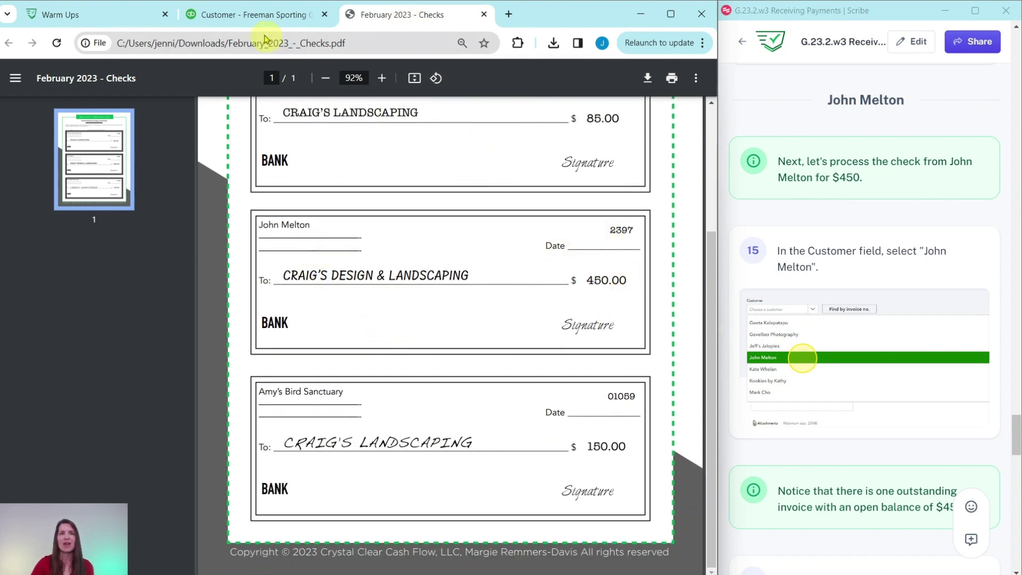
{"action": "left_click", "coordinate": [252, 16]}
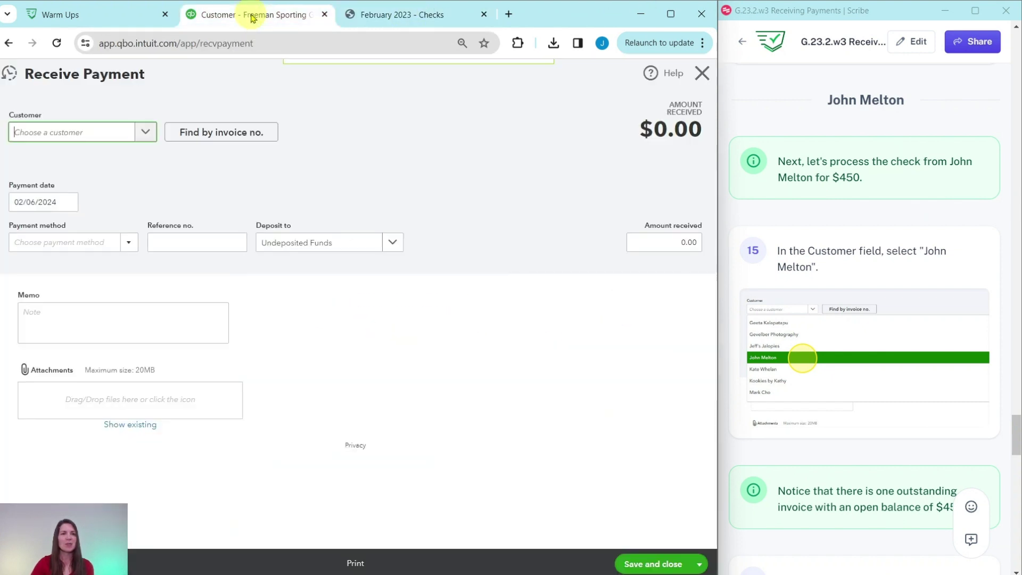
{"action": "left_click", "coordinate": [147, 133]}
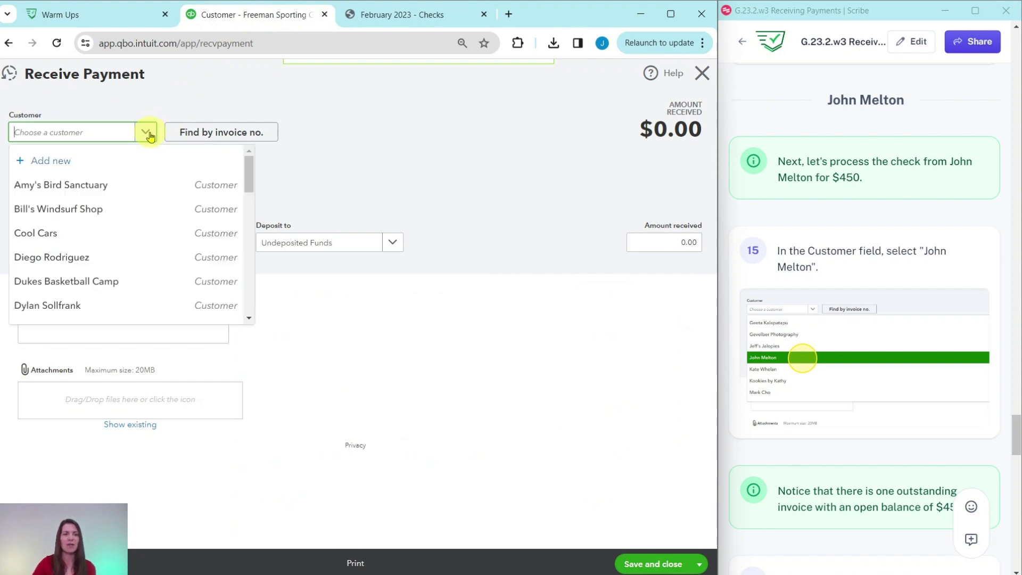
{"action": "scroll", "coordinate": [137, 190], "scroll_direction": "down", "scroll_amount": 5}
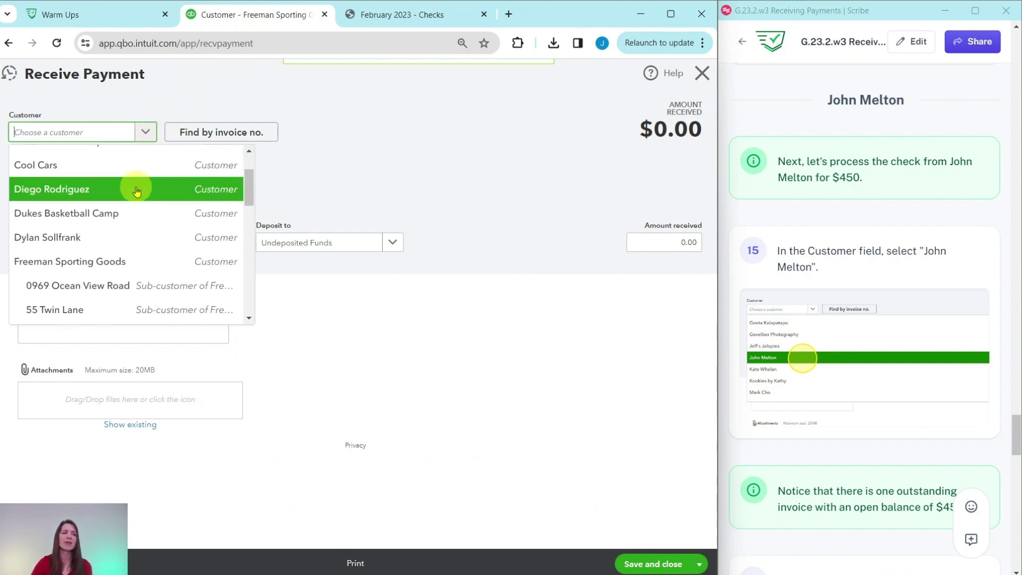
{"action": "scroll", "coordinate": [137, 190], "scroll_direction": "down", "scroll_amount": 1}
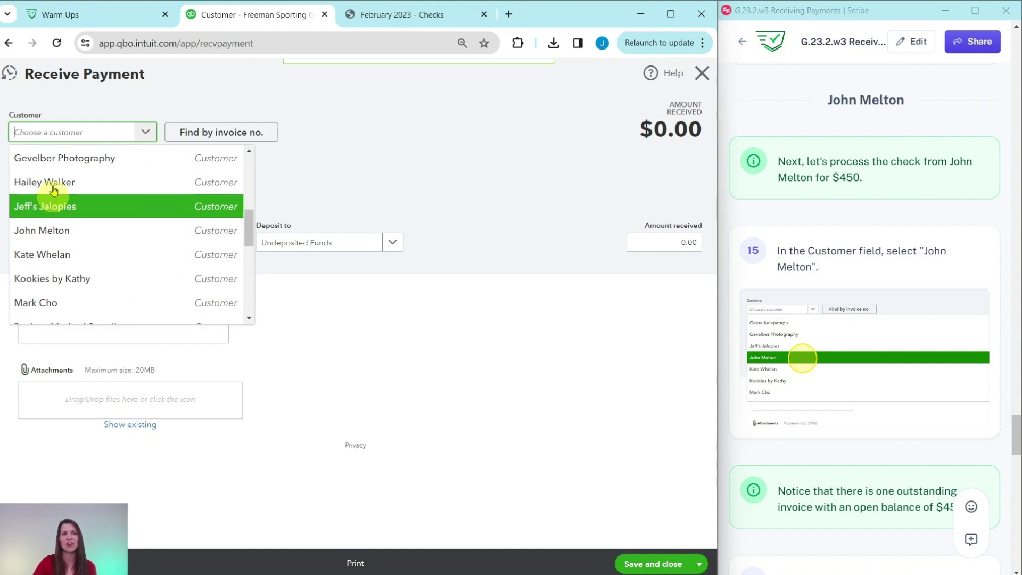
{"action": "left_click", "coordinate": [42, 238]}
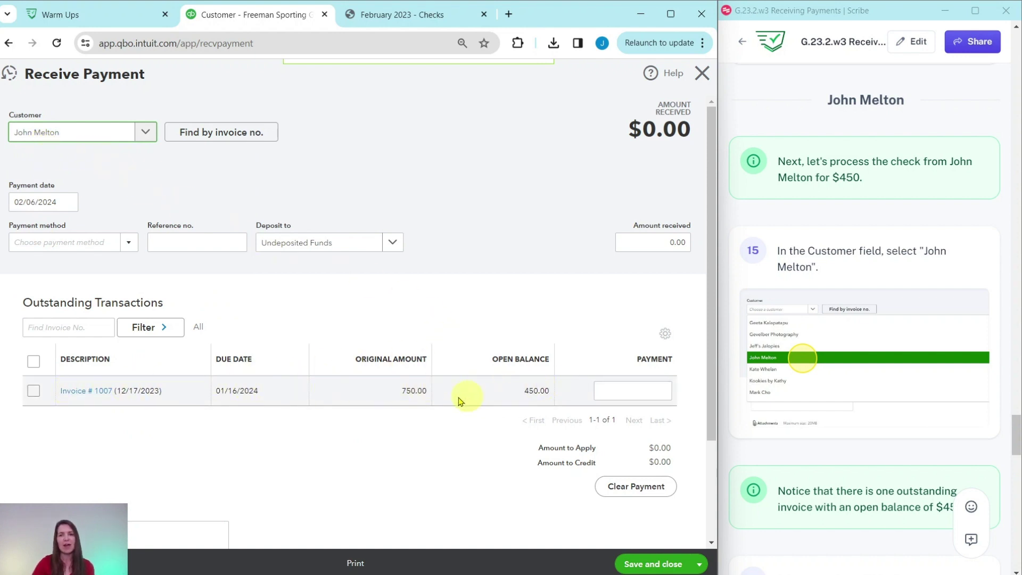
Apply the new payment of 450.00 to the customer's outstanding Invoice #1007
{"action": "mouse_move", "coordinate": [796, 366]}
{"action": "scroll", "coordinate": [796, 366], "scroll_direction": "down", "scroll_amount": 7}
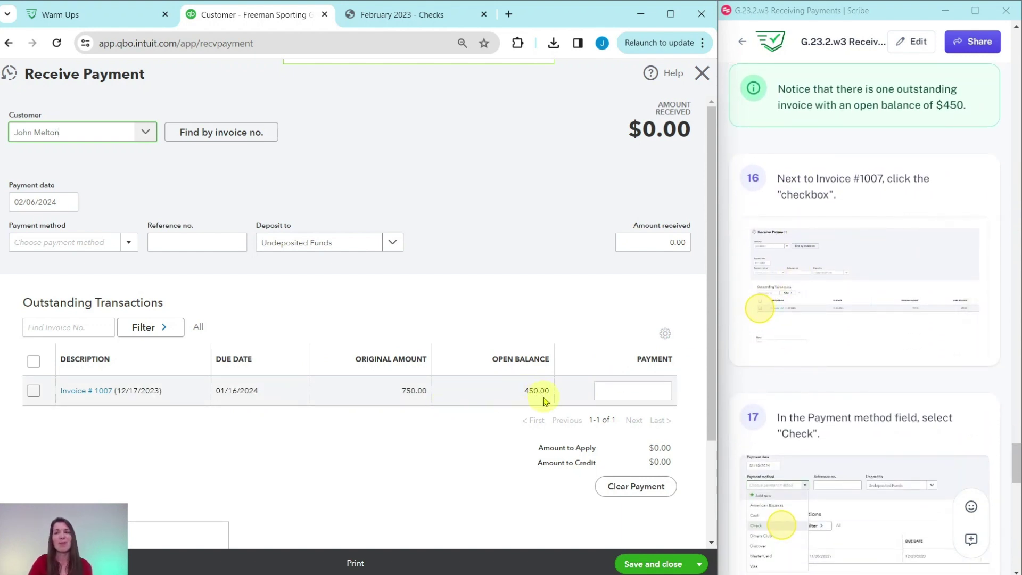
{"action": "left_click", "coordinate": [33, 392]}
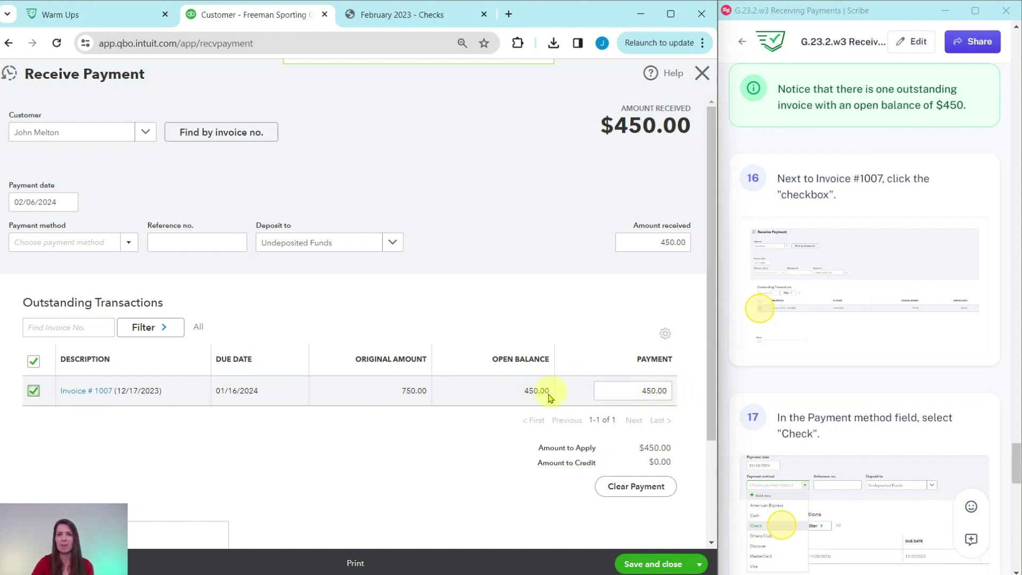
Check the $450.00 check in the checks PDF, then set the payment method to Check and the reference number to 2397
{"action": "left_click", "coordinate": [391, 16]}
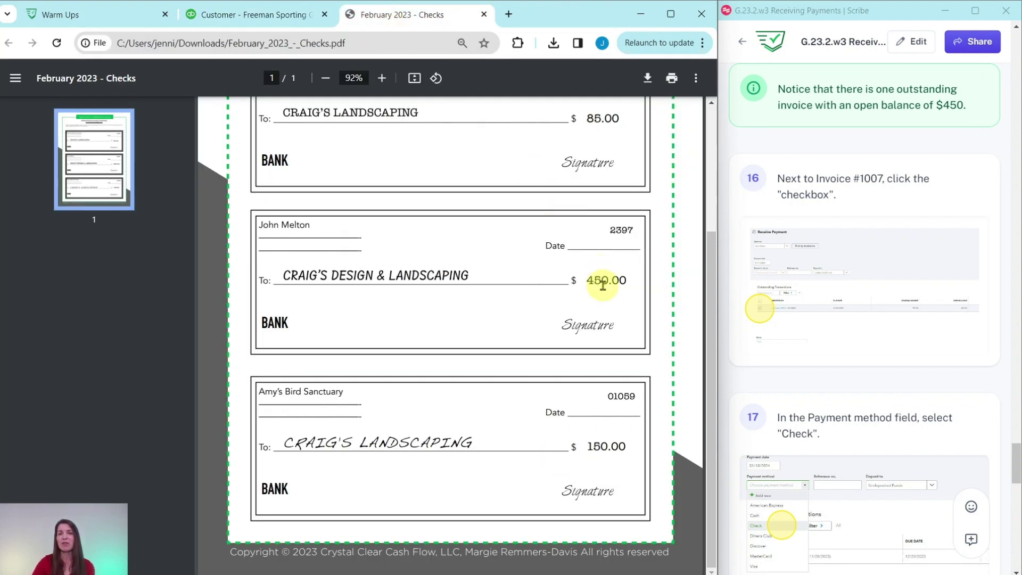
{"action": "left_click", "coordinate": [274, 16]}
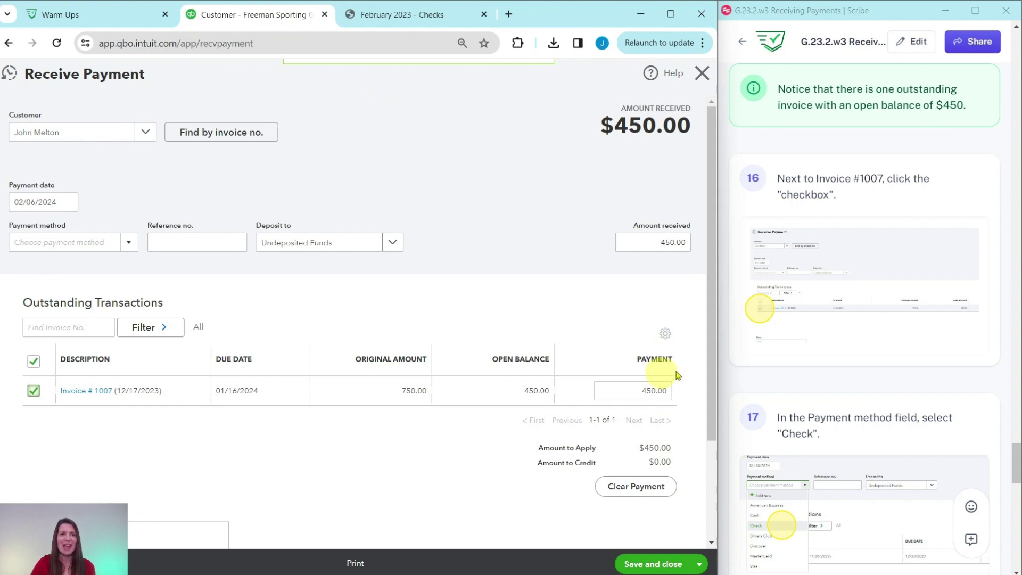
{"action": "scroll", "coordinate": [792, 346], "scroll_direction": "down", "scroll_amount": 6}
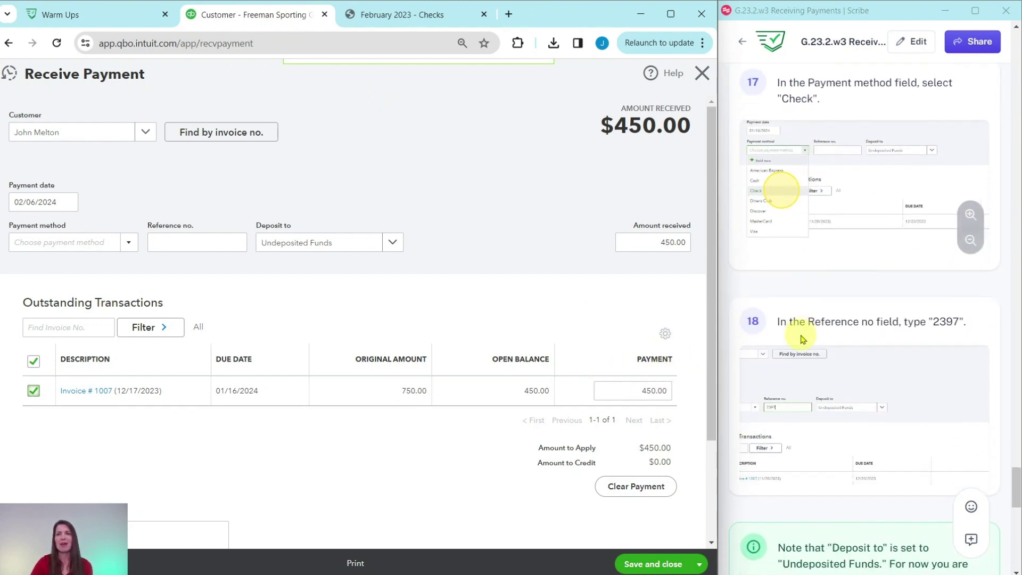
{"action": "left_click", "coordinate": [129, 246]}
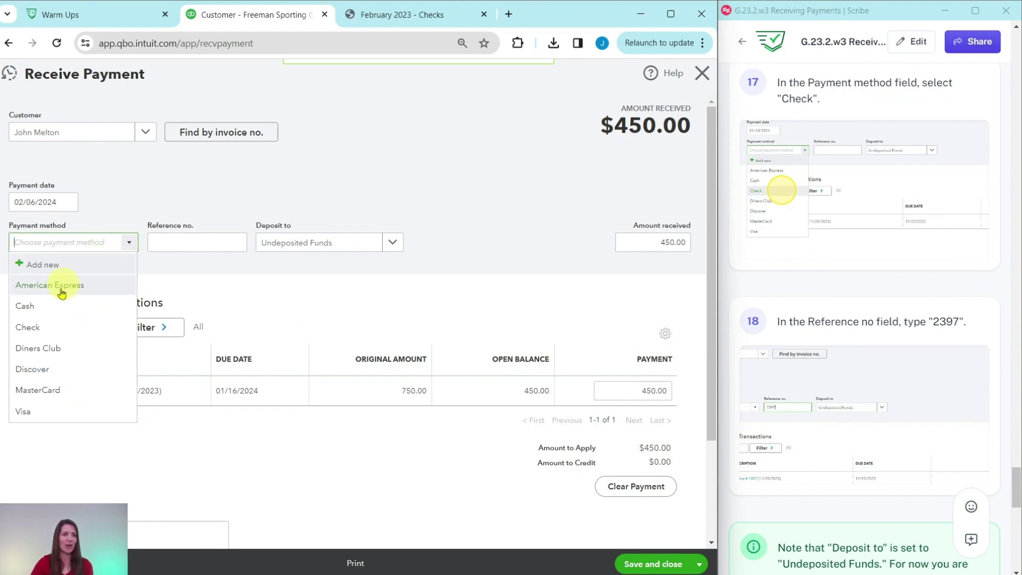
{"action": "left_click", "coordinate": [34, 327]}
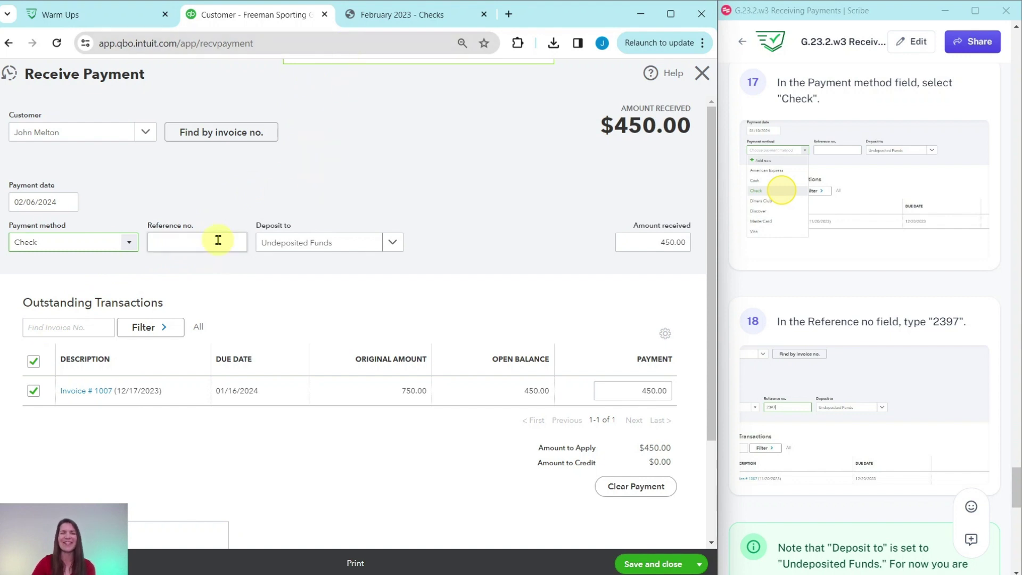
{"action": "left_click", "coordinate": [403, 15]}
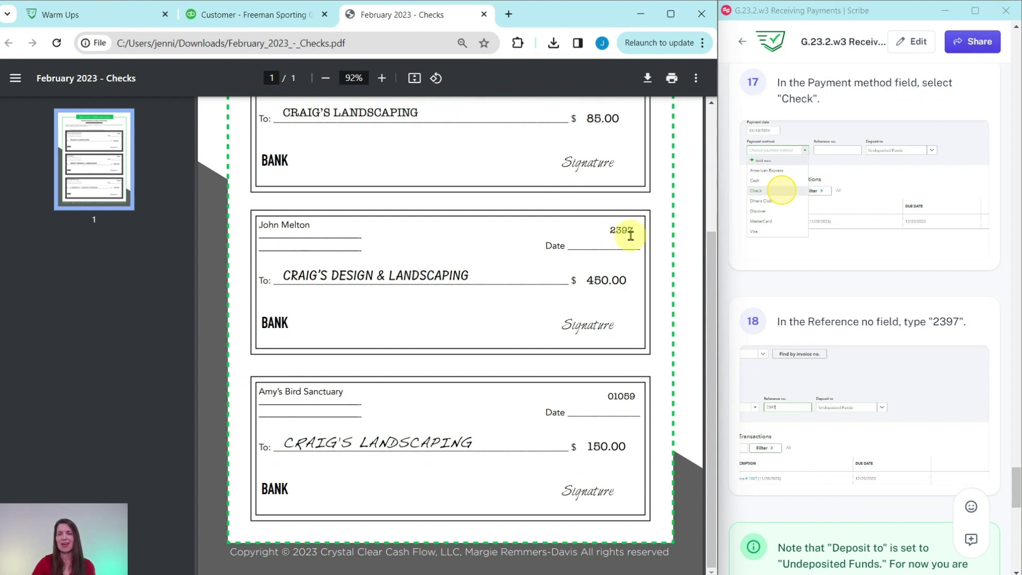
{"action": "left_click", "coordinate": [251, 15]}
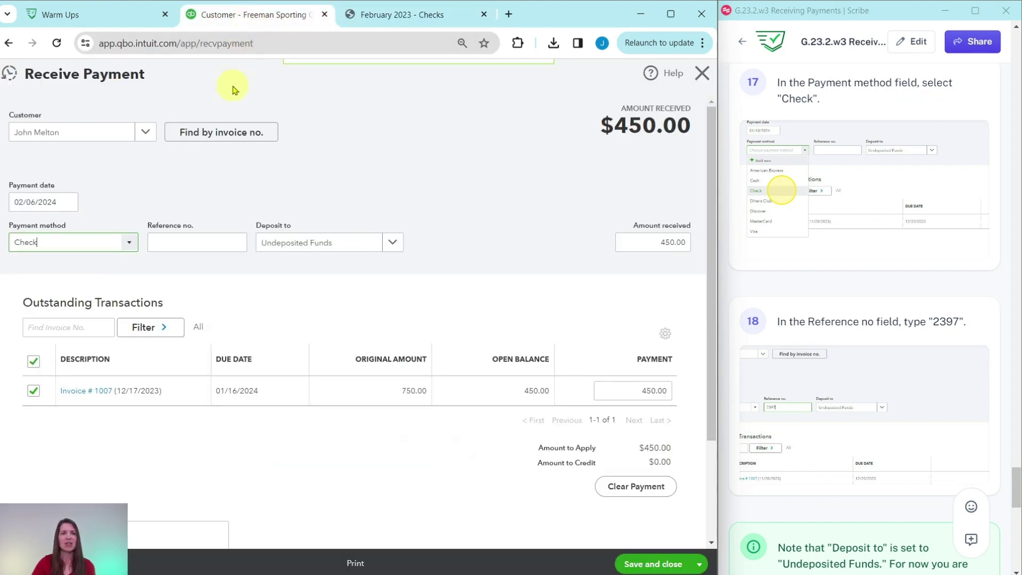
{"action": "left_click", "coordinate": [198, 244]}
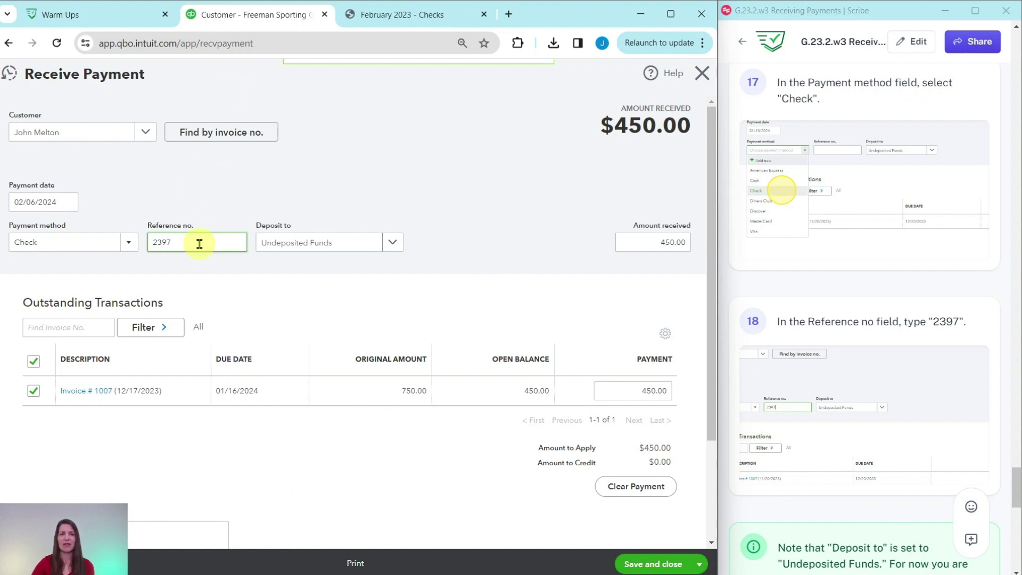
Save the $450.00 payment with Undeposited Funds as the deposit account and start a new payment
{"action": "scroll", "coordinate": [767, 277], "scroll_direction": "down", "scroll_amount": 7}
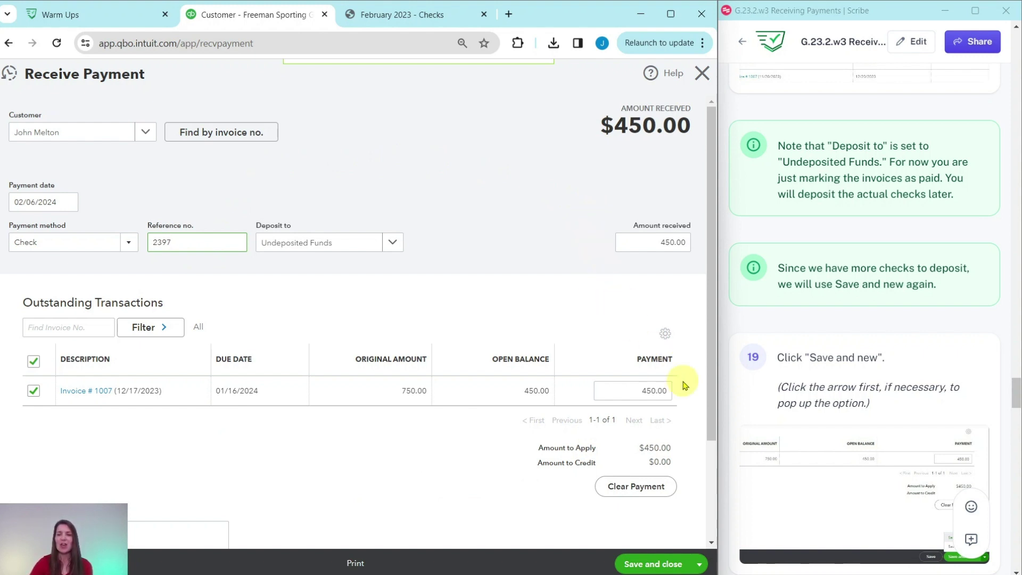
{"action": "left_click", "coordinate": [701, 569]}
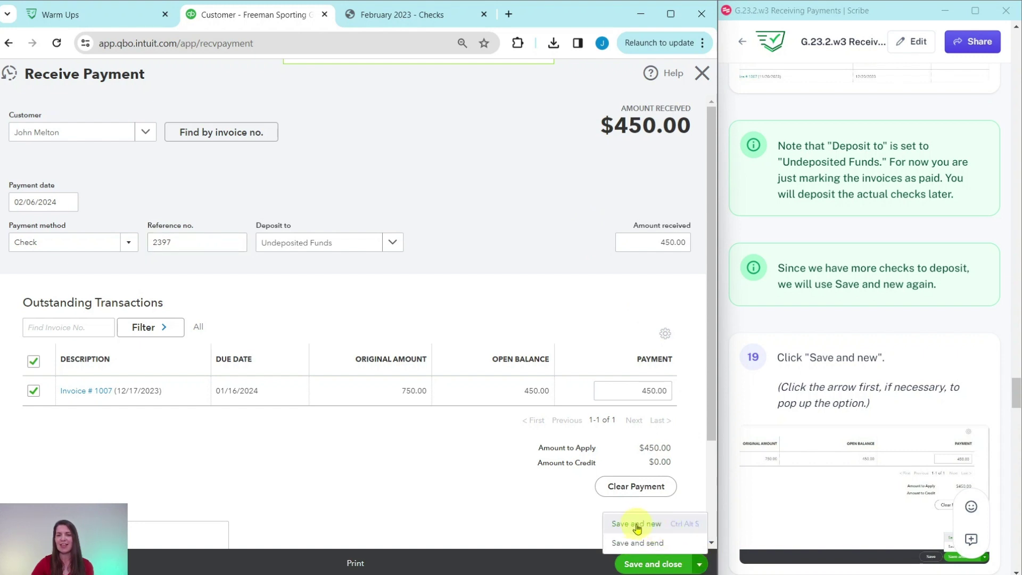
{"action": "left_click", "coordinate": [637, 527]}
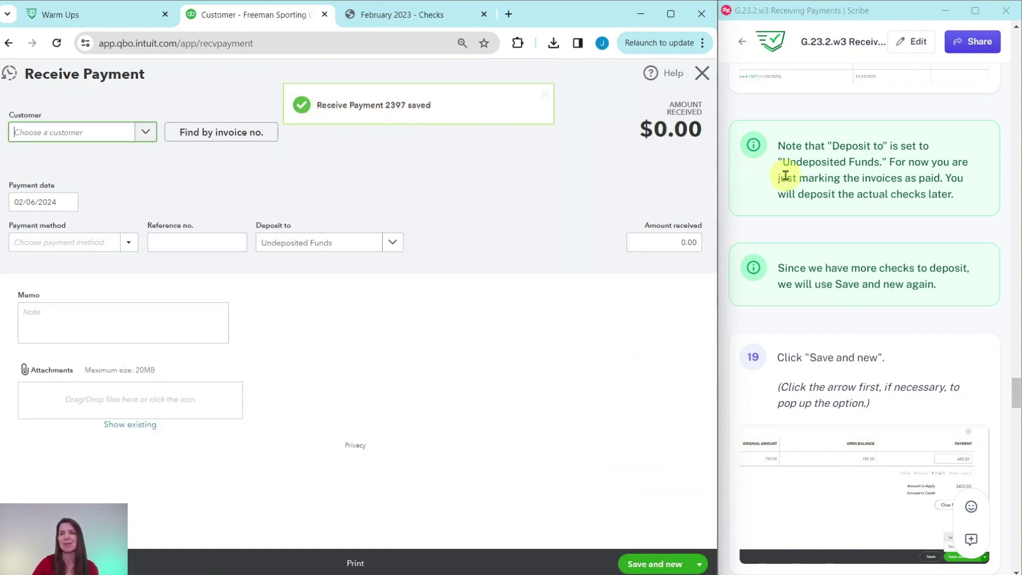
Choose Amy's Bird Sanctuary as the customer for the new payment
{"action": "scroll", "coordinate": [786, 175], "scroll_direction": "down", "scroll_amount": 10}
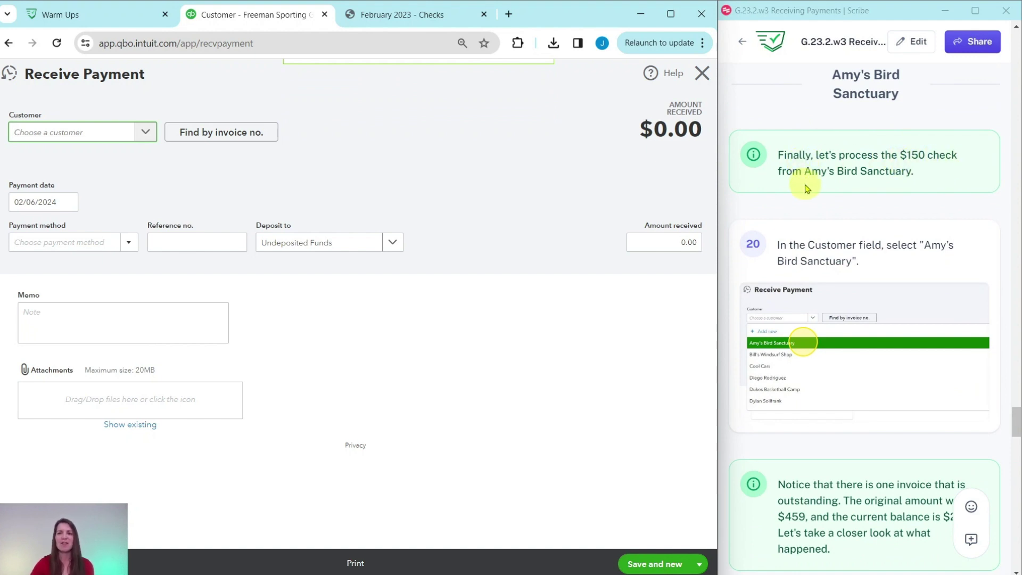
{"action": "scroll", "coordinate": [826, 176], "scroll_direction": "down", "scroll_amount": 1}
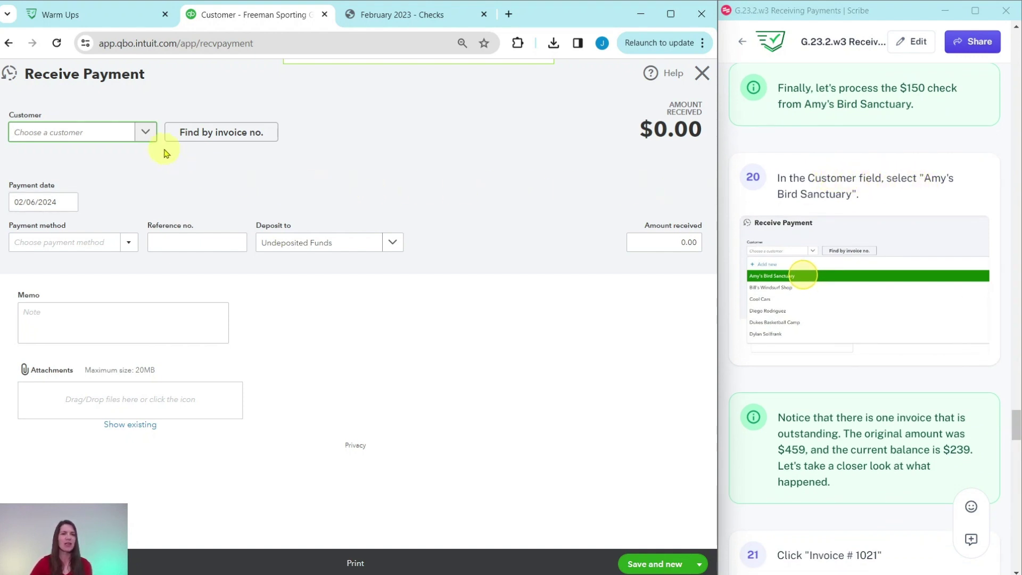
{"action": "left_click", "coordinate": [146, 133]}
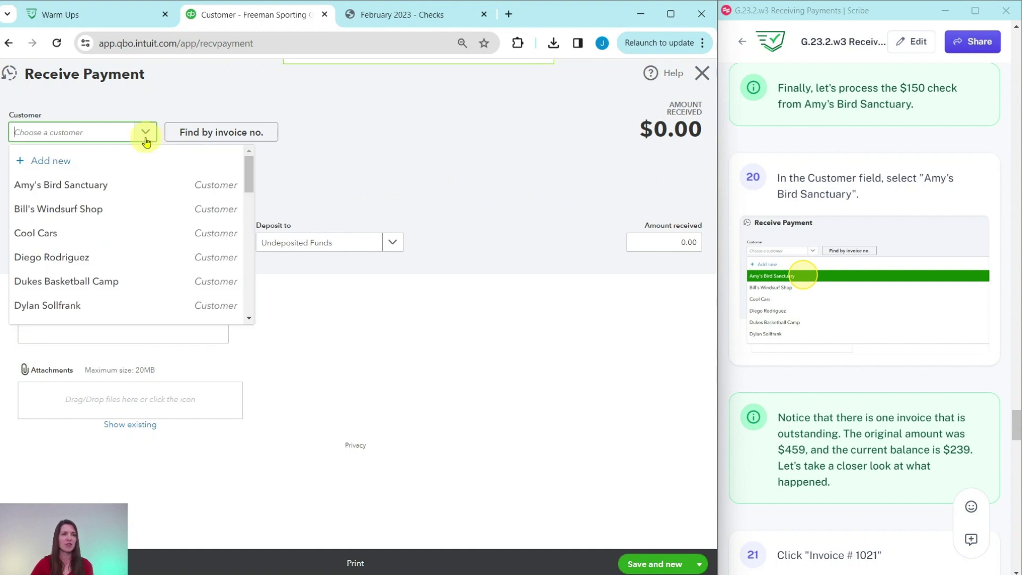
{"action": "left_click", "coordinate": [53, 191]}
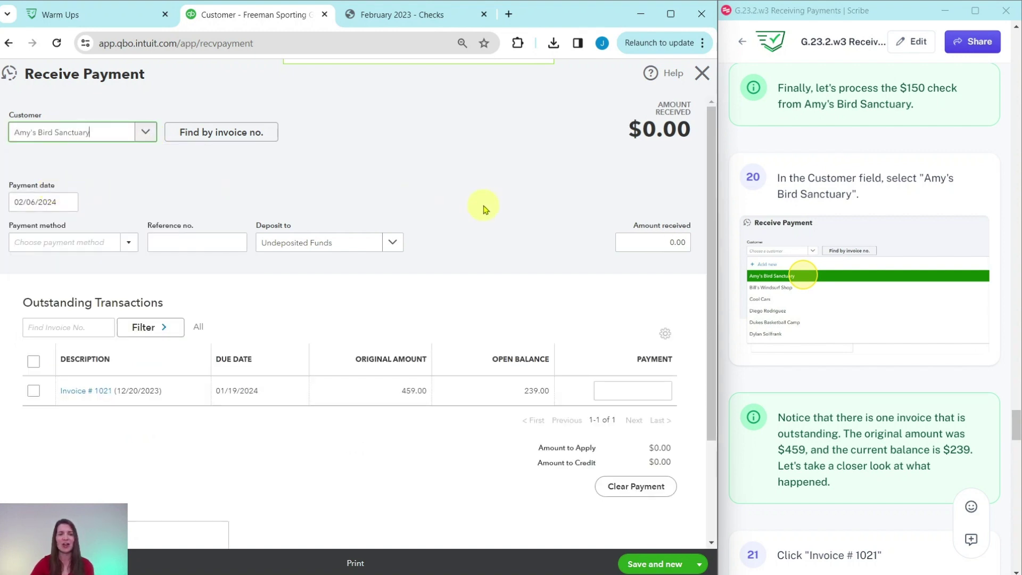
Open Invoice #1021 from the outstanding transactions, leaving the payment unsaved, and view the details of the invoice's previous payment
{"action": "scroll", "coordinate": [860, 238], "scroll_direction": "down", "scroll_amount": 6}
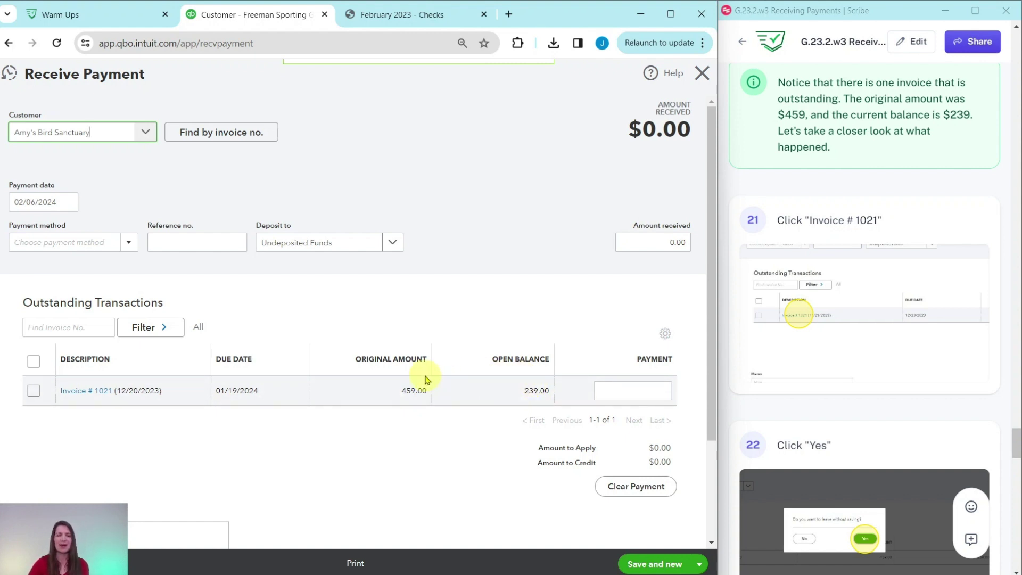
{"action": "left_click", "coordinate": [81, 394]}
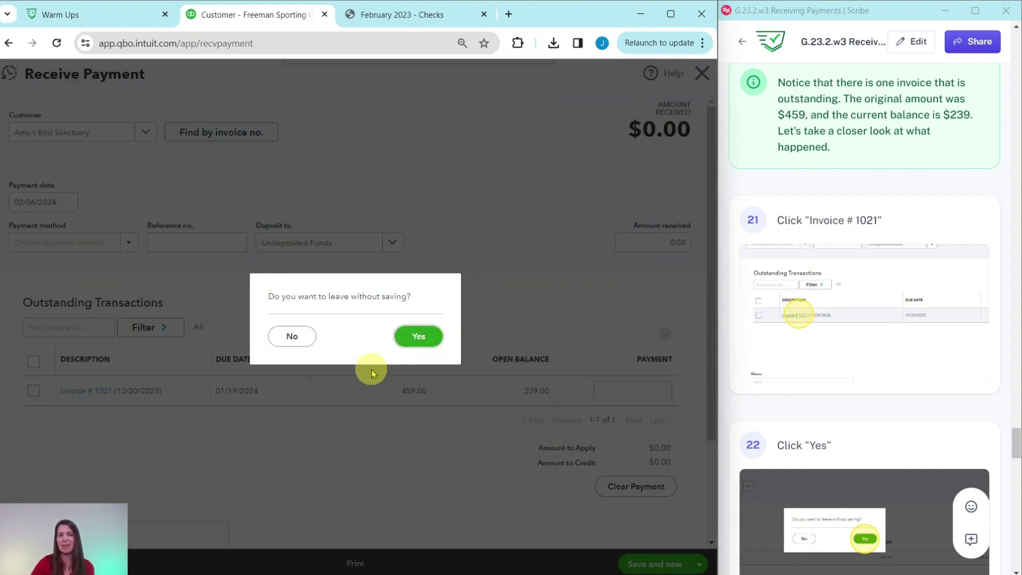
{"action": "left_click", "coordinate": [420, 337]}
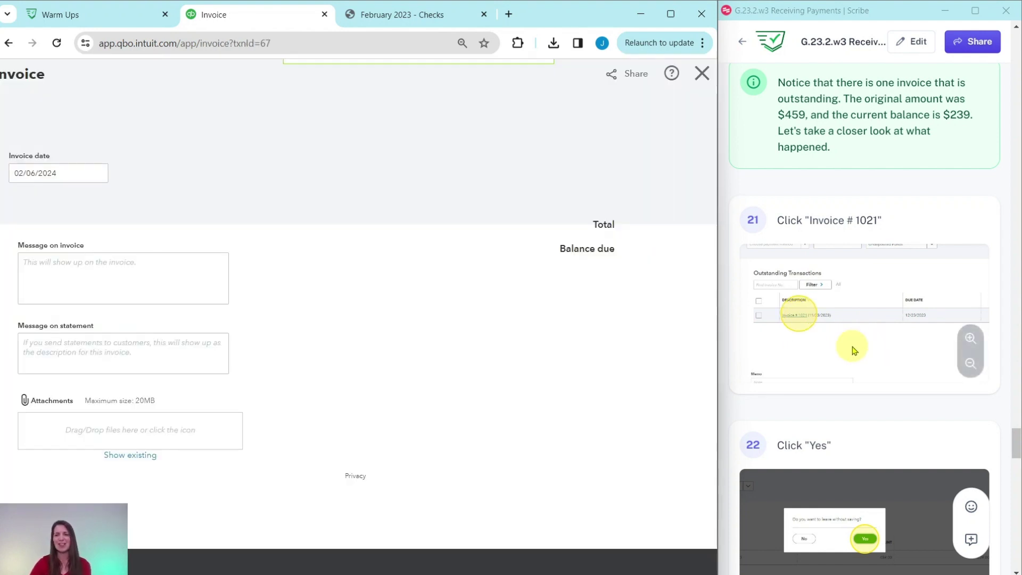
{"action": "scroll", "coordinate": [854, 350], "scroll_direction": "down", "scroll_amount": 1}
{"action": "scroll", "coordinate": [855, 350], "scroll_direction": "down", "scroll_amount": 8}
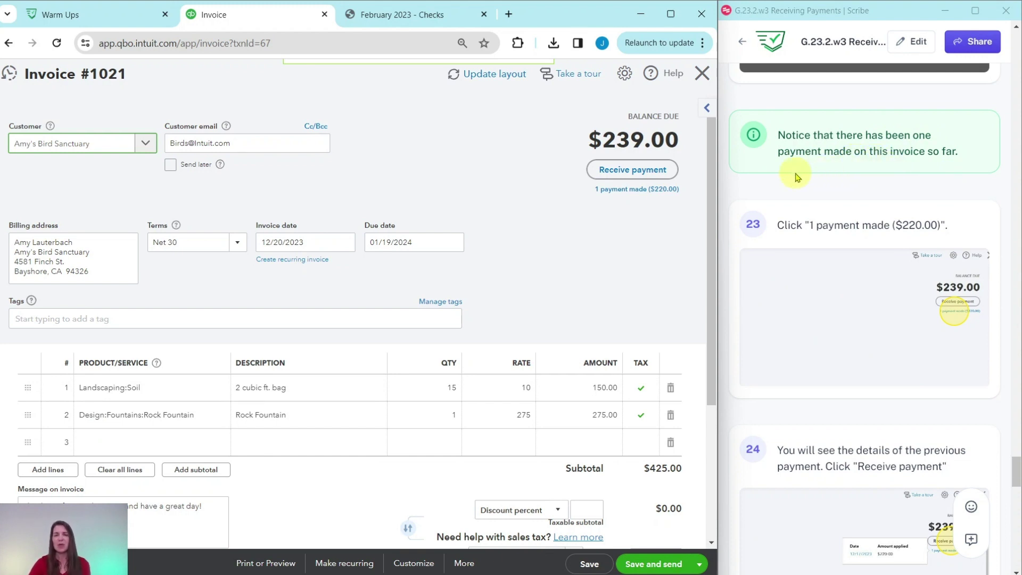
{"action": "left_click", "coordinate": [619, 192]}
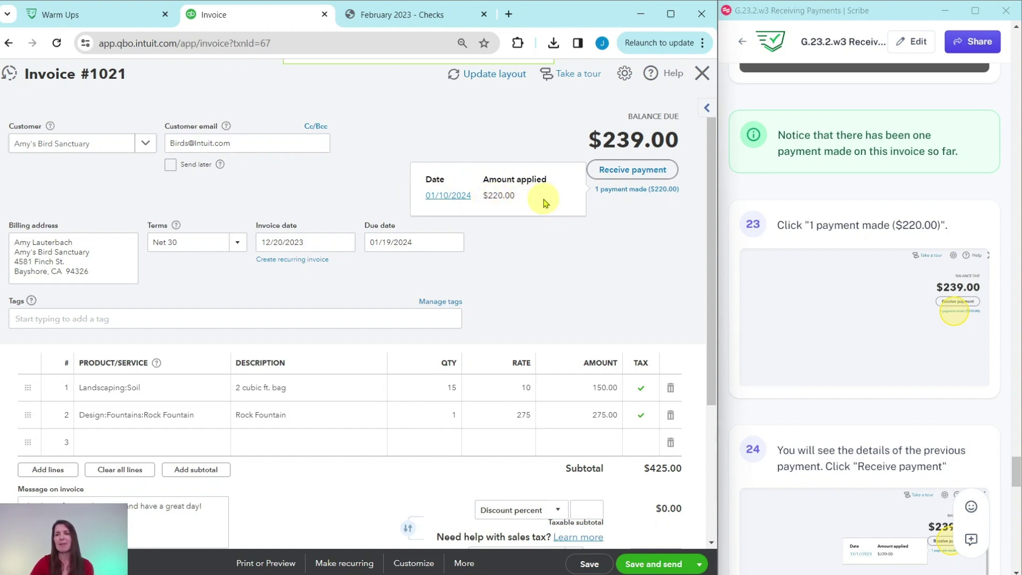
Look up the amount of the Amy's Bird Sanctuary check in the checks PDF and start receiving a payment from Invoice #1021
{"action": "scroll", "coordinate": [787, 220], "scroll_direction": "down", "scroll_amount": 1}
{"action": "scroll", "coordinate": [787, 220], "scroll_direction": "down", "scroll_amount": 6}
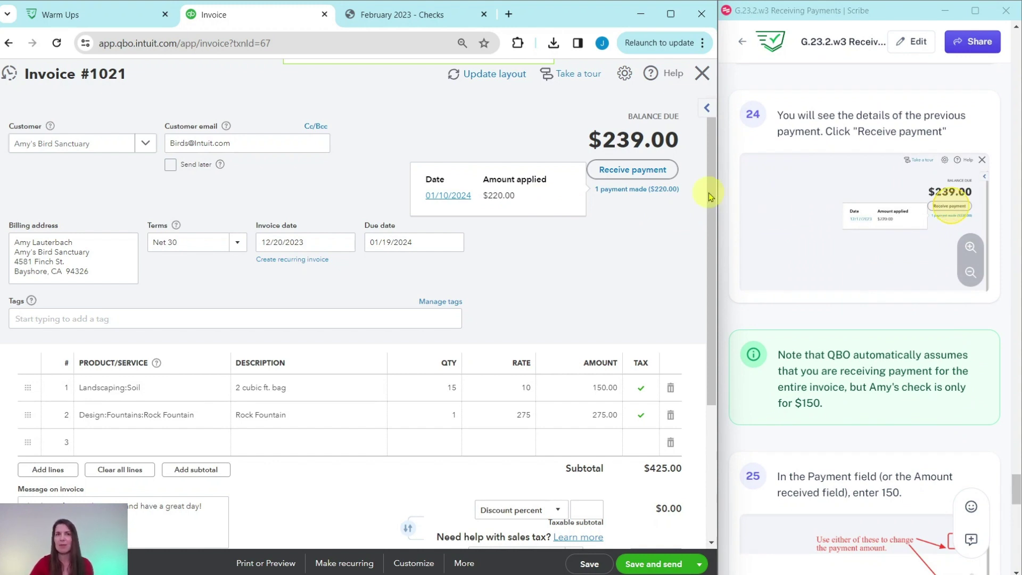
{"action": "left_click", "coordinate": [424, 14]}
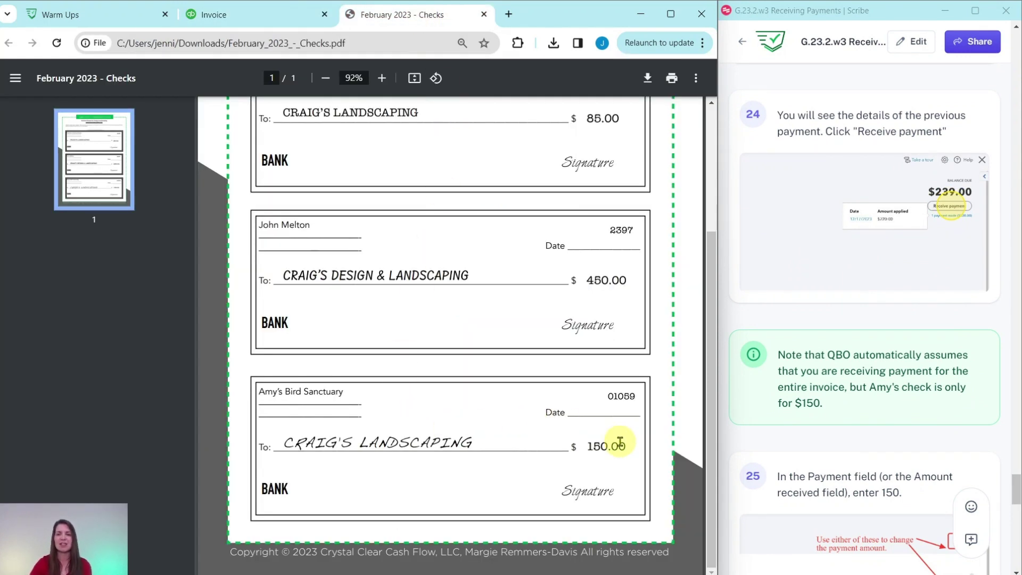
{"action": "left_click", "coordinate": [246, 15]}
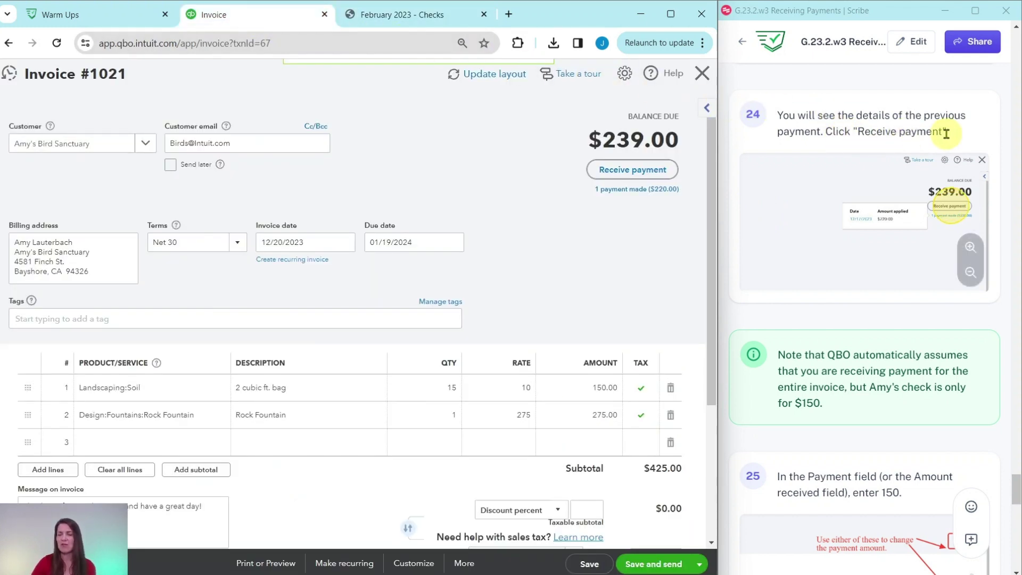
{"action": "left_click", "coordinate": [624, 176]}
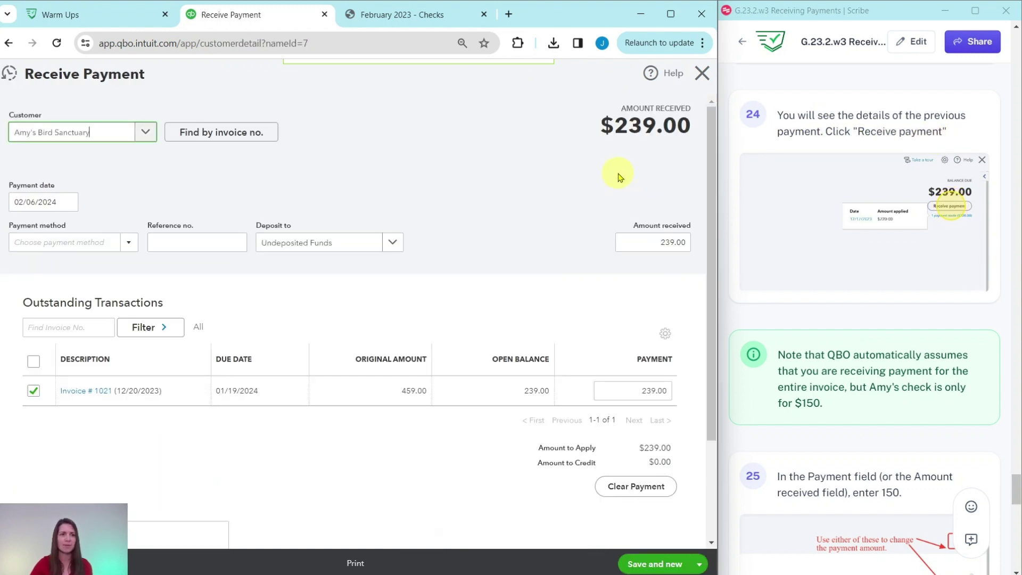
Recheck the Amy's Bird Sanctuary check in the PDF and set the amount received for Invoice #1021 to 150
{"action": "scroll", "coordinate": [873, 228], "scroll_direction": "down", "scroll_amount": 5}
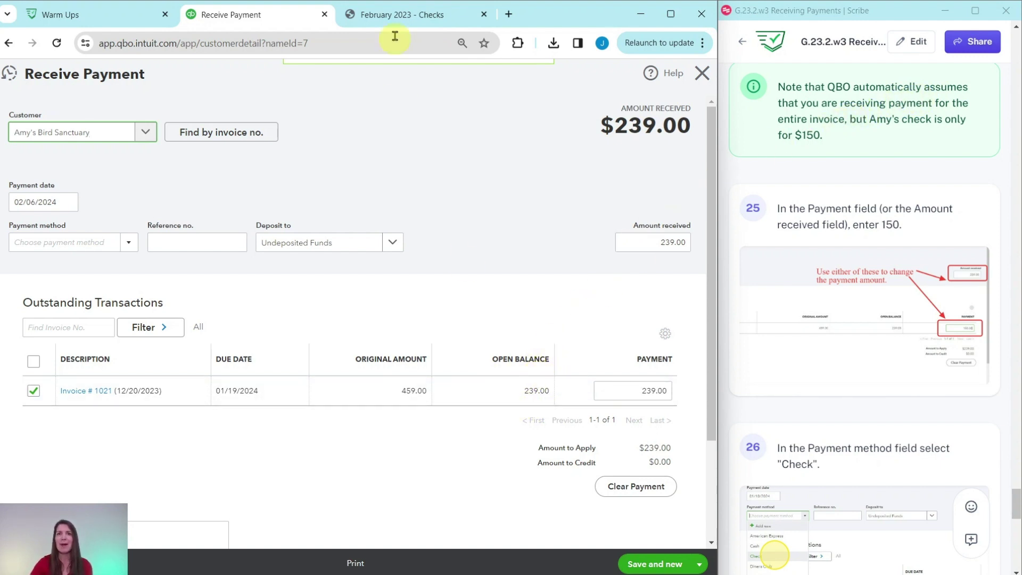
{"action": "left_click", "coordinate": [395, 14]}
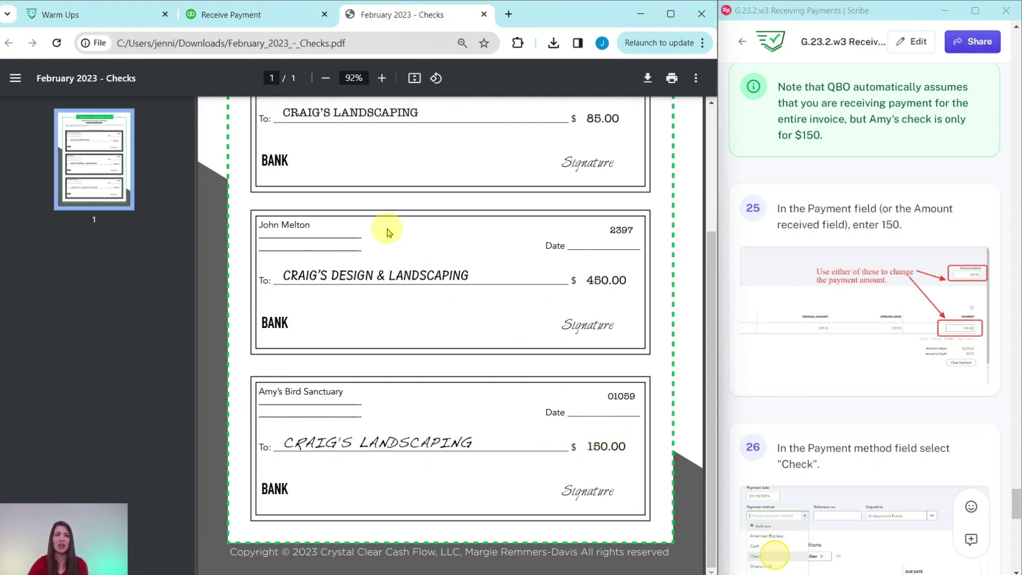
{"action": "left_click", "coordinate": [253, 20]}
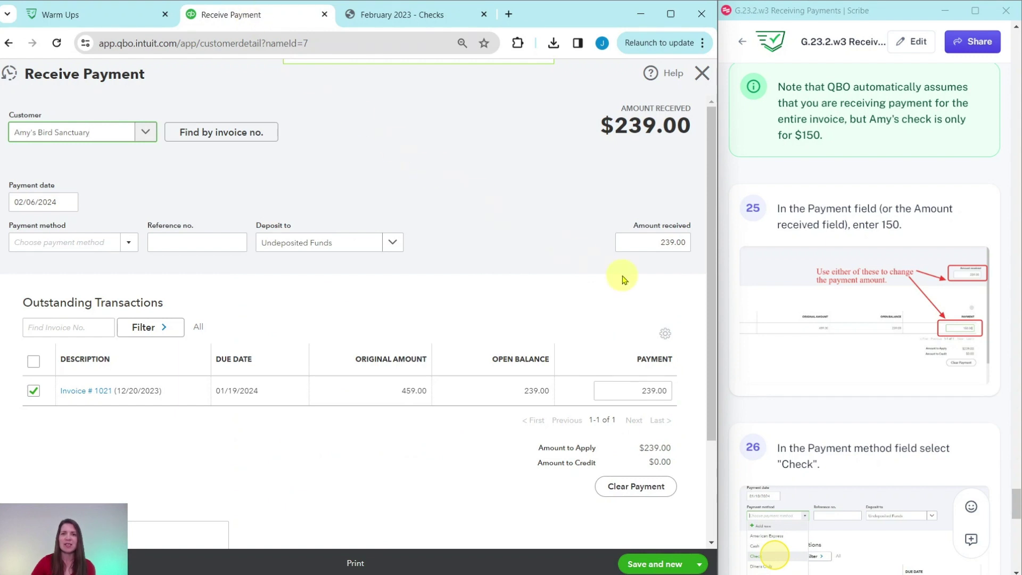
{"action": "left_click", "coordinate": [659, 242]}
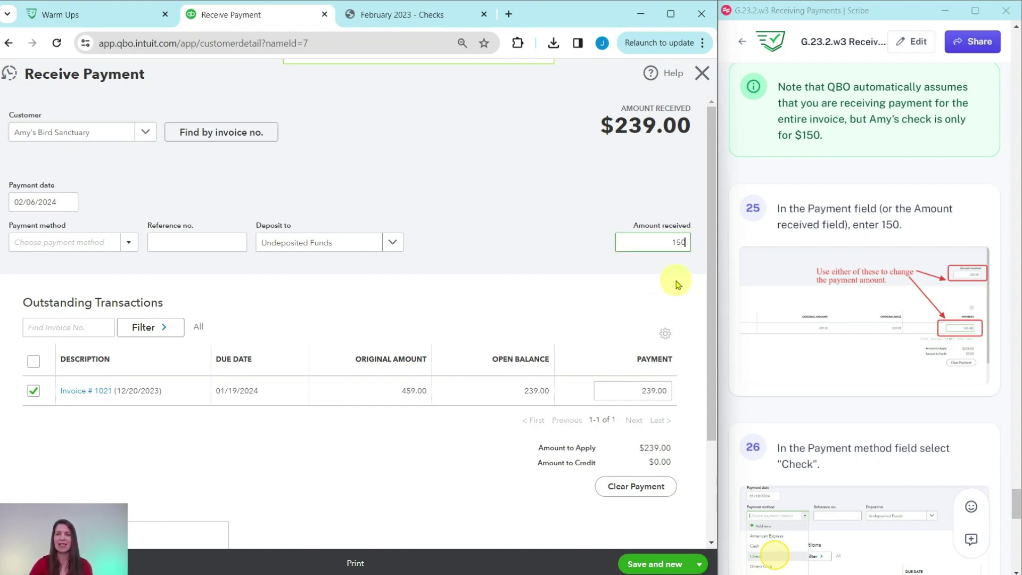
{"action": "type", "text": "150"}
{"action": "left_click", "coordinate": [677, 284]}
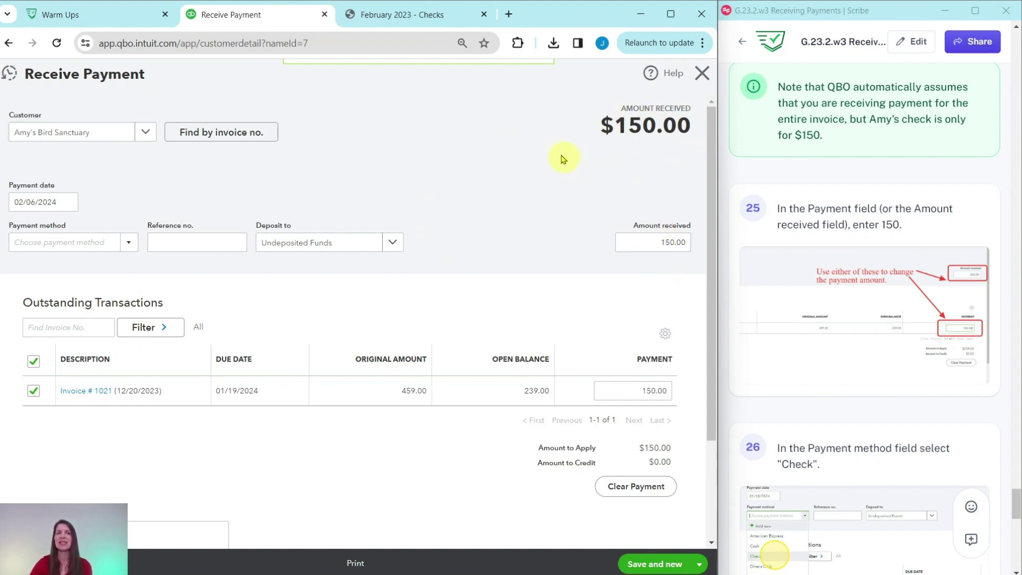
Set the payment method of the Amy's Bird Sanctuary payment to Check
{"action": "scroll", "coordinate": [836, 271], "scroll_direction": "down", "scroll_amount": 5}
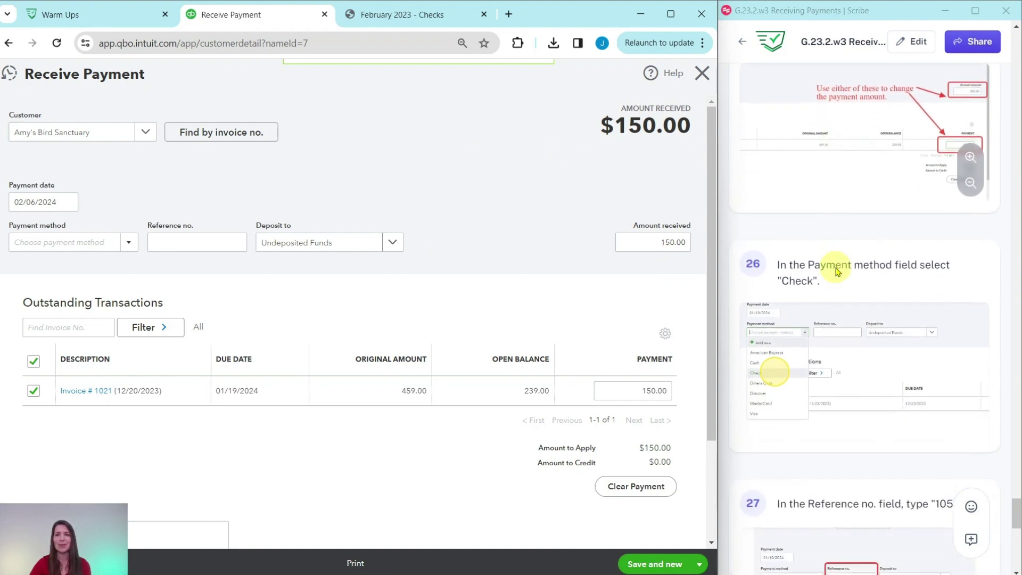
{"action": "scroll", "coordinate": [839, 270], "scroll_direction": "down", "scroll_amount": 1}
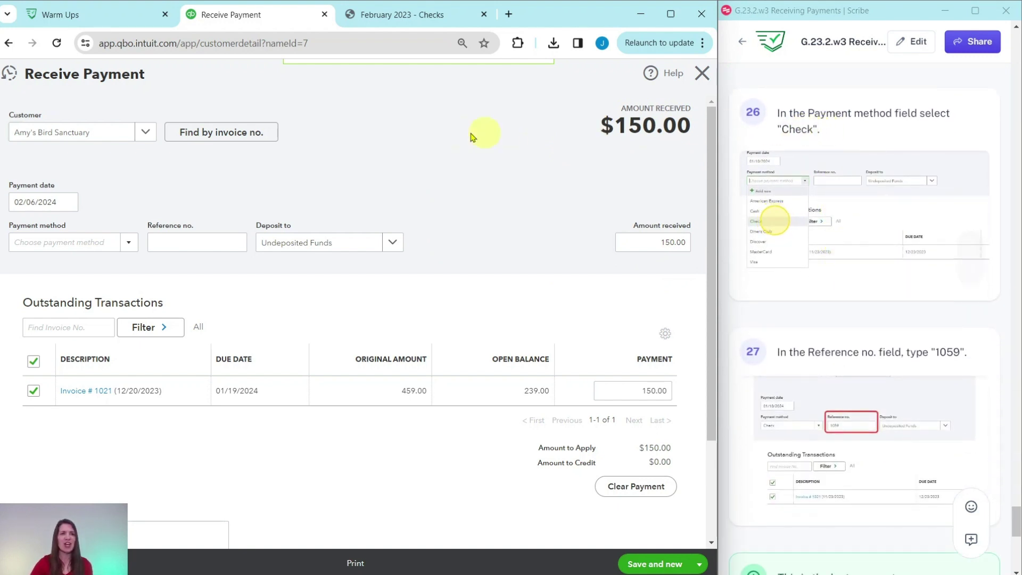
{"action": "left_click", "coordinate": [129, 242]}
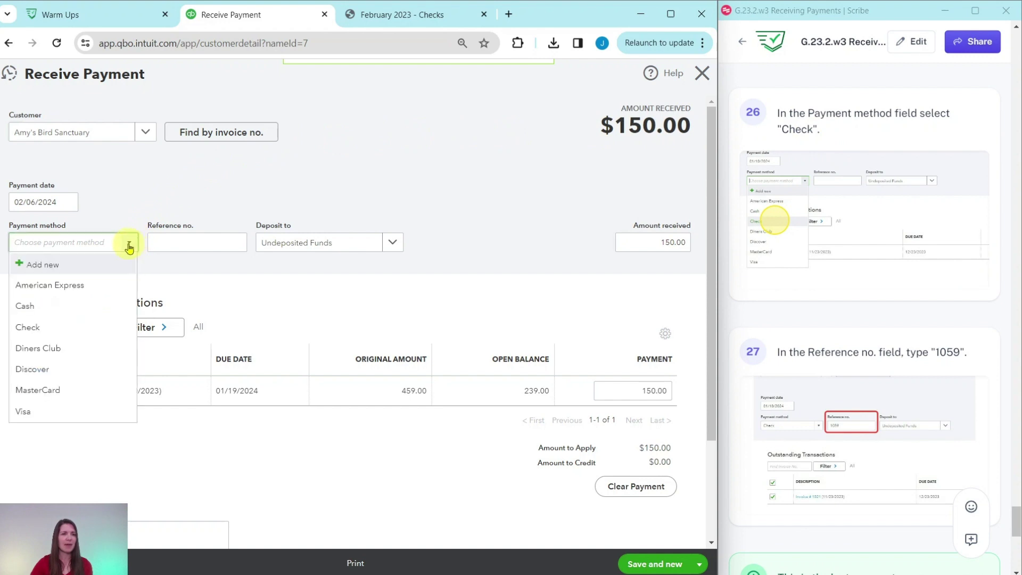
{"action": "left_click", "coordinate": [28, 332]}
Look up the check number on the Amy's Bird Sanctuary check in the PDF and enter 1059 as the payment's reference number
{"action": "scroll", "coordinate": [762, 296], "scroll_direction": "down", "scroll_amount": 3}
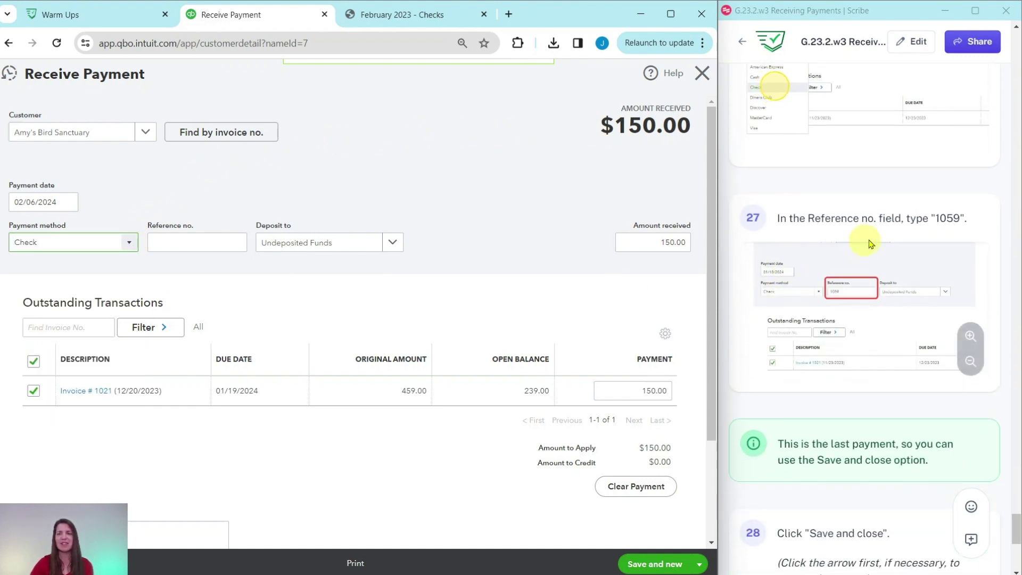
{"action": "left_click", "coordinate": [208, 243]}
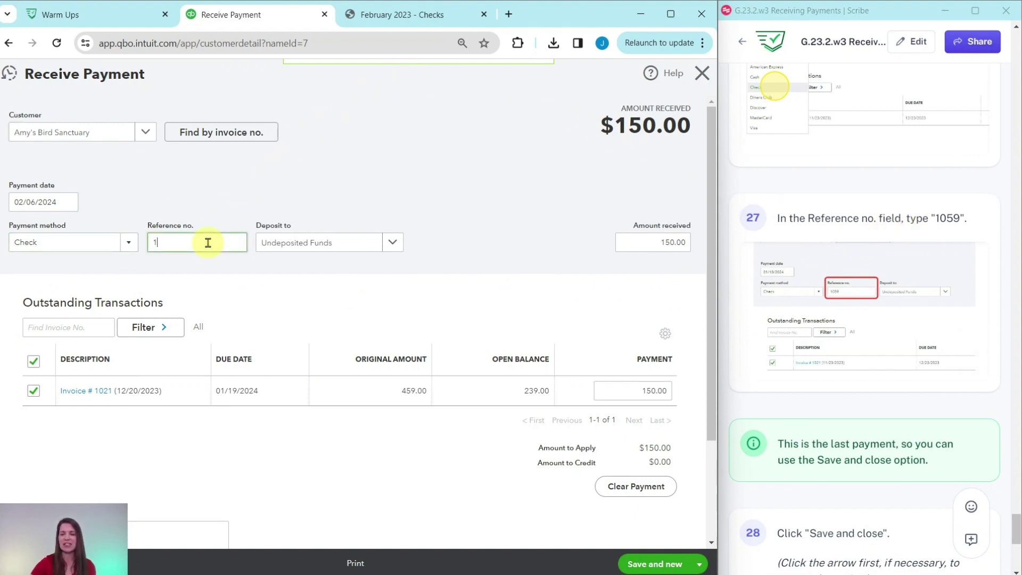
{"action": "left_click", "coordinate": [375, 15]}
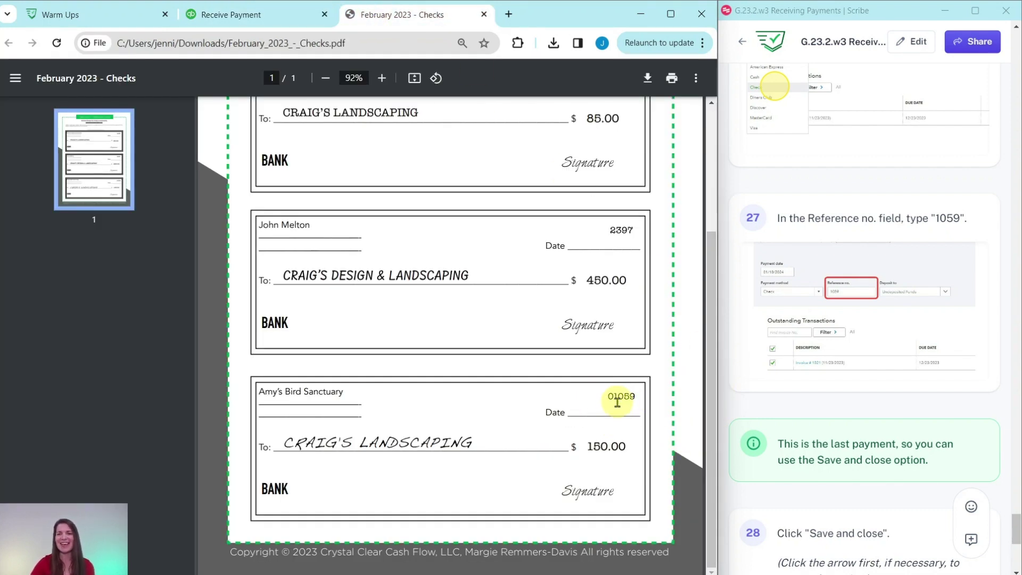
{"action": "left_click", "coordinate": [245, 14]}
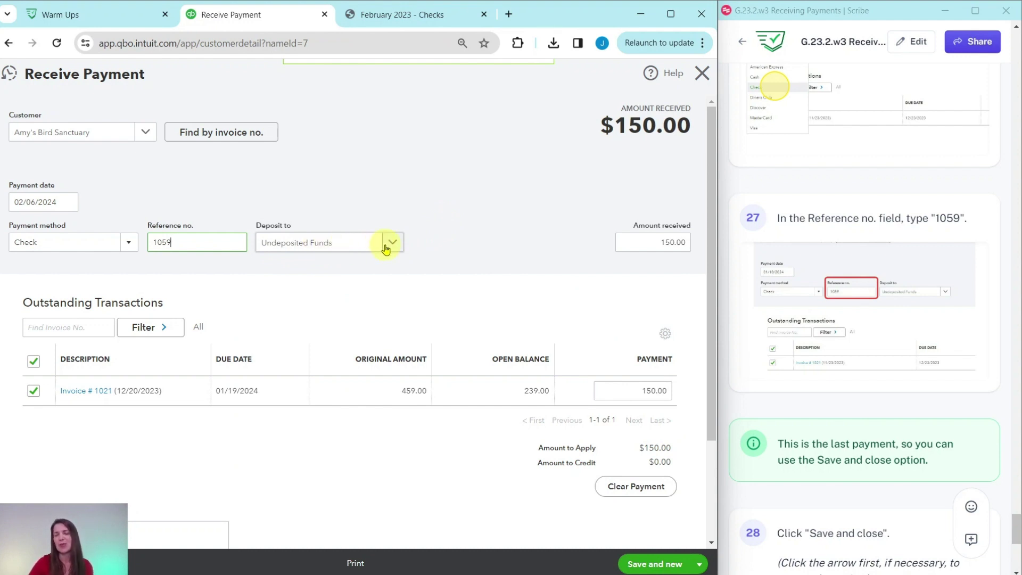
{"action": "scroll", "coordinate": [429, 239], "scroll_direction": "down", "scroll_amount": 1}
{"action": "scroll", "coordinate": [438, 244], "scroll_direction": "up", "scroll_amount": 1}
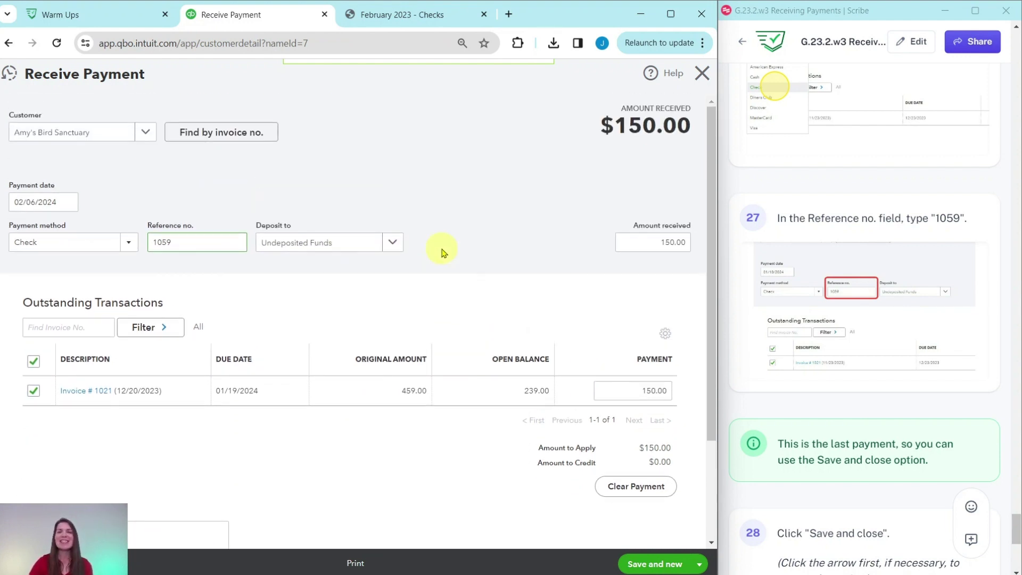
Save and close the Amy's Bird Sanctuary payment, as it is the last one in the exercise
{"action": "scroll", "coordinate": [830, 240], "scroll_direction": "down", "scroll_amount": 5}
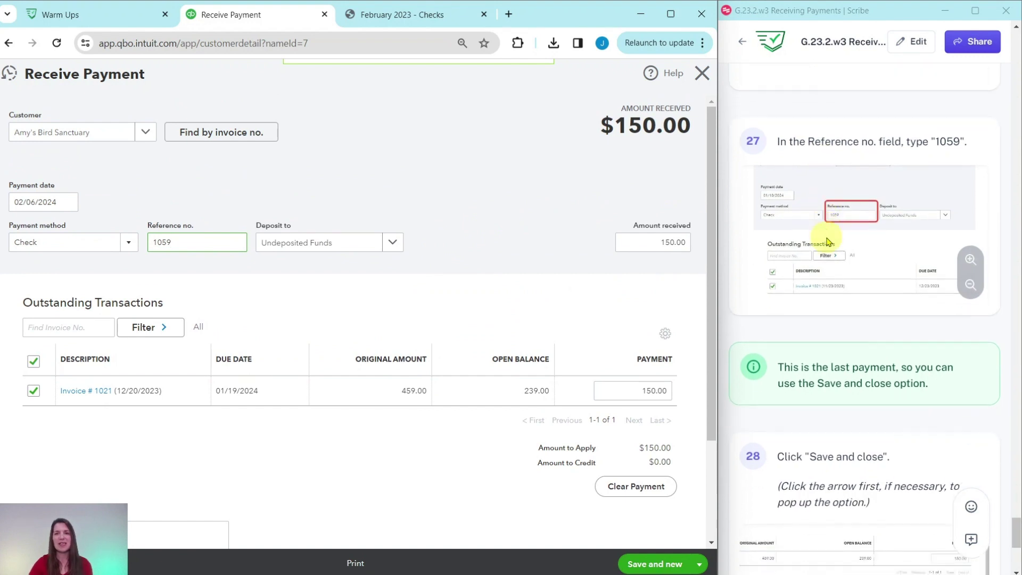
{"action": "scroll", "coordinate": [826, 242], "scroll_direction": "down", "scroll_amount": 1}
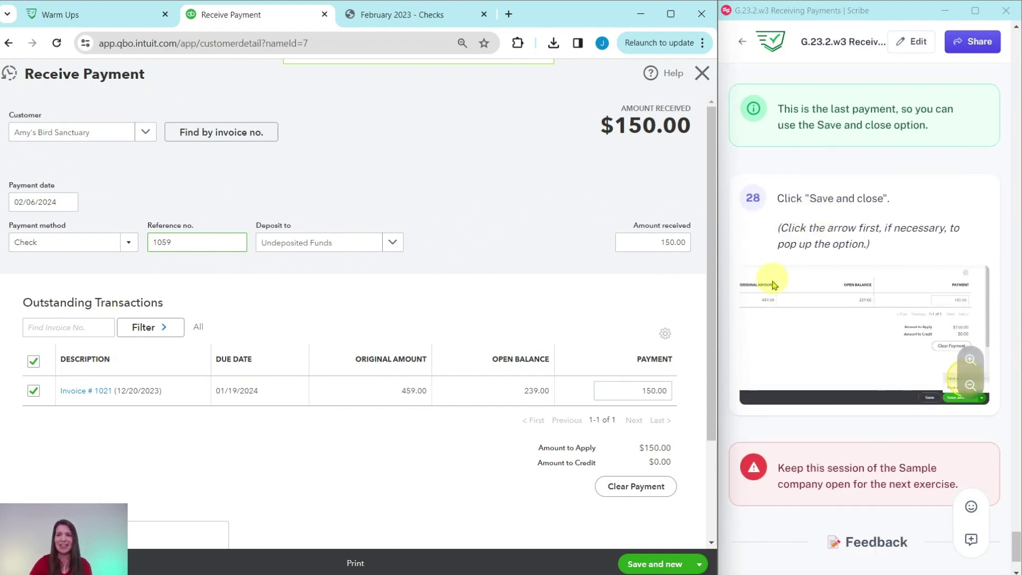
{"action": "left_click", "coordinate": [703, 567]}
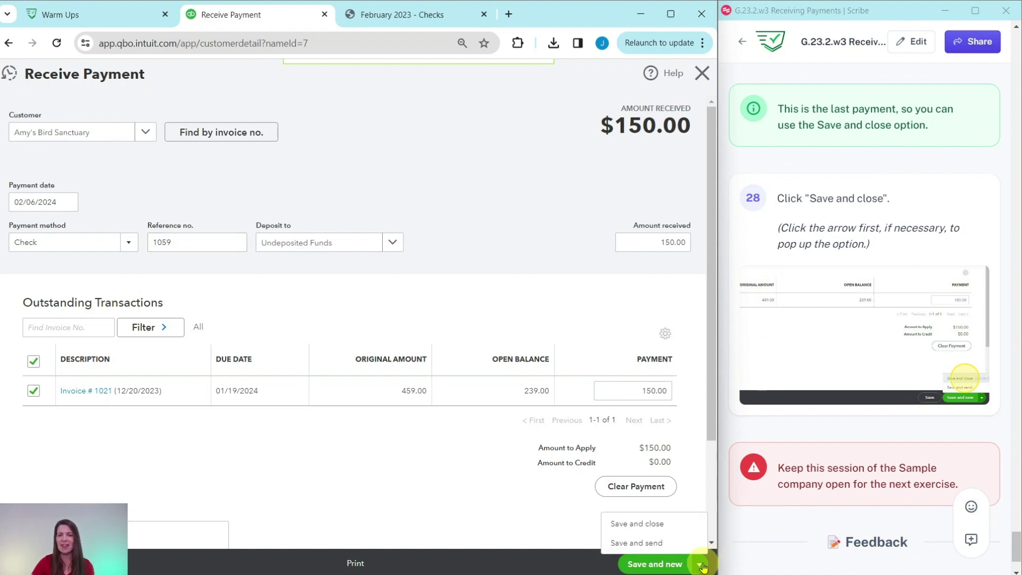
{"action": "left_click", "coordinate": [641, 526]}
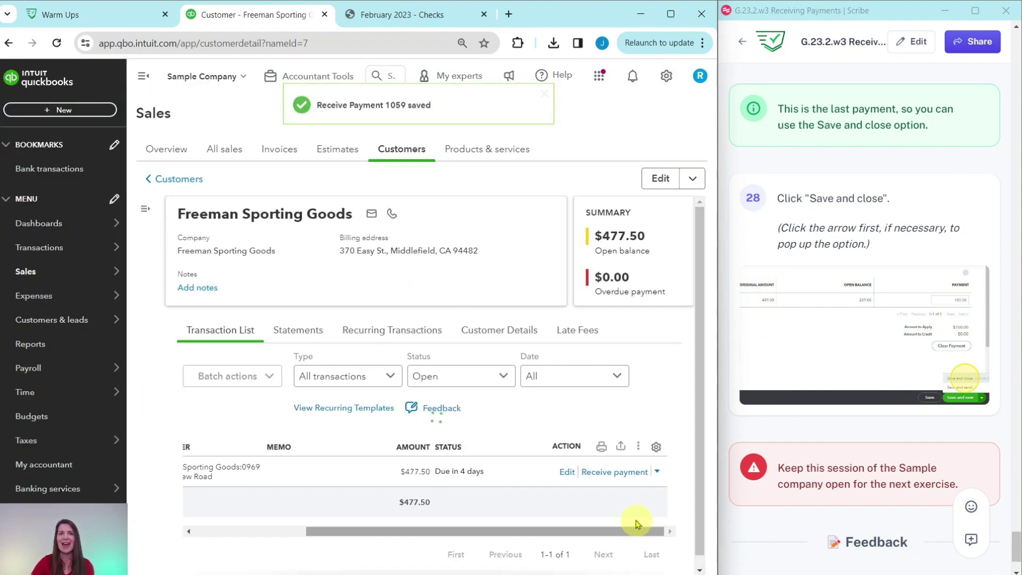